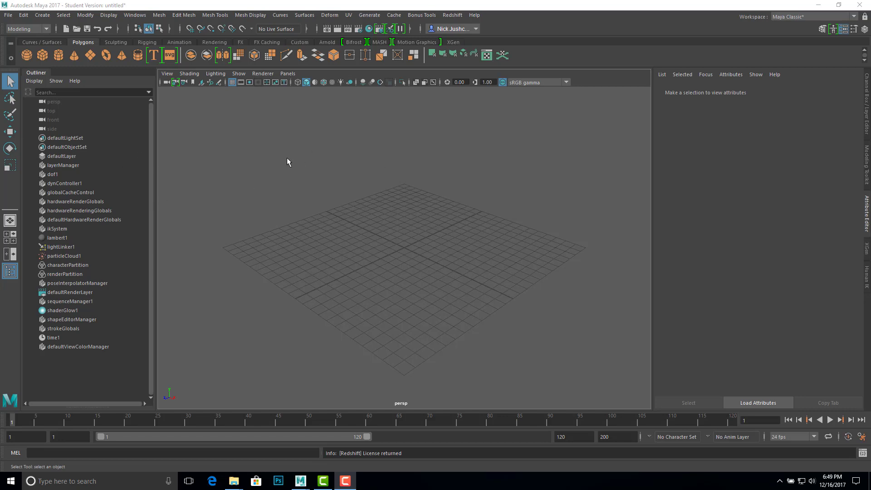
Start a new empty scene, discarding unsaved changes to the old one.
click(9, 15)
click(23, 32)
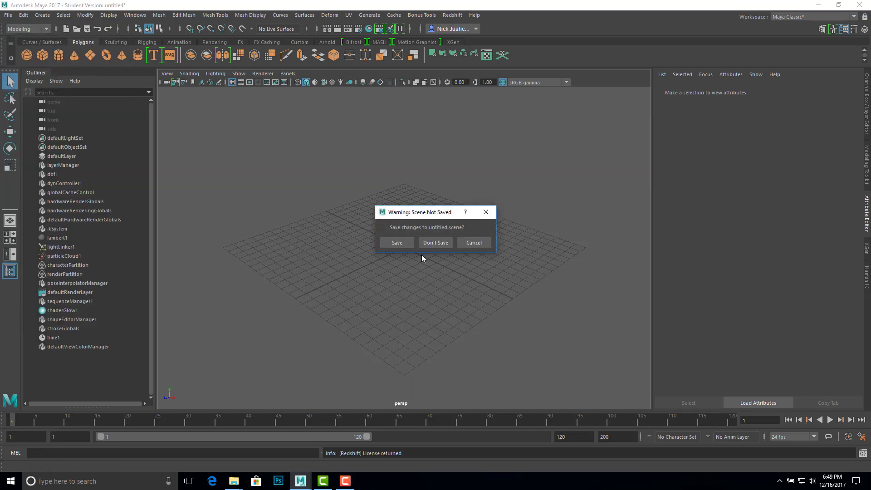
click(435, 243)
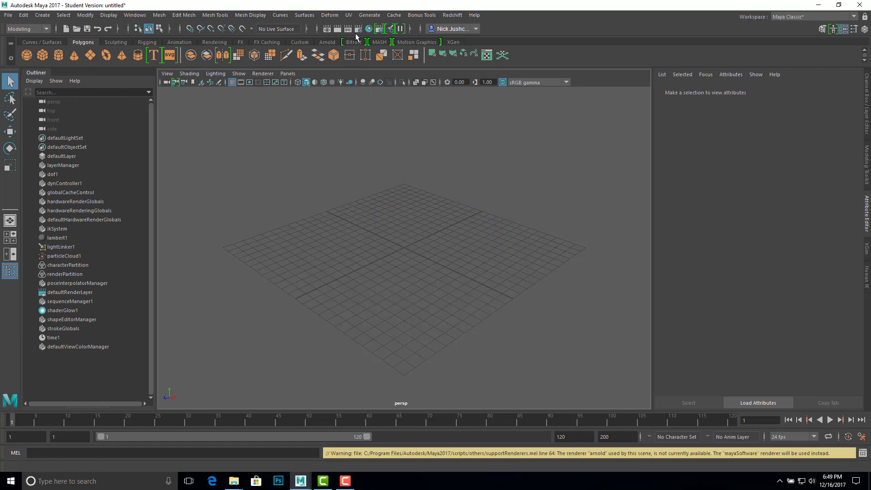
Switch the renderer from Maya Software to Redshift in Render Settings.
click(358, 30)
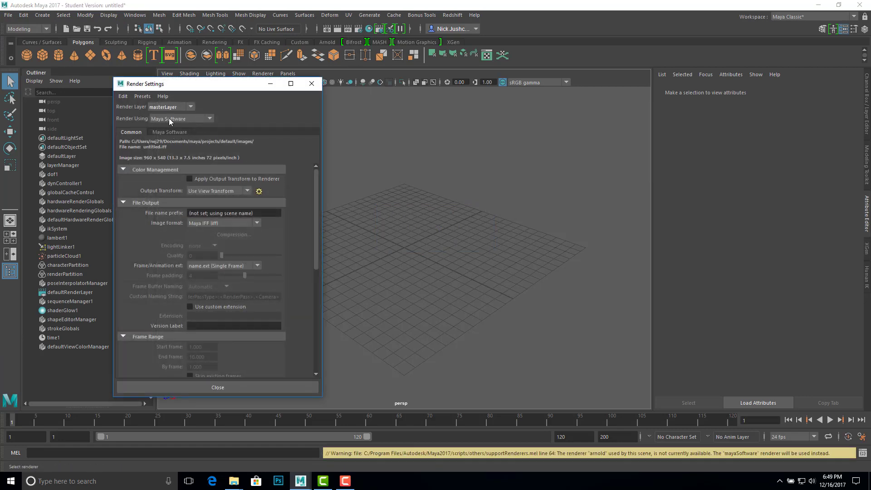
click(169, 118)
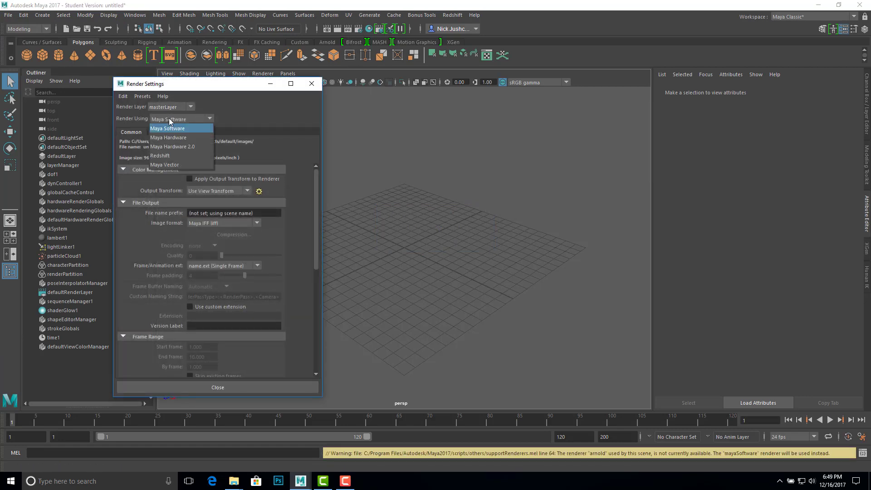
click(159, 155)
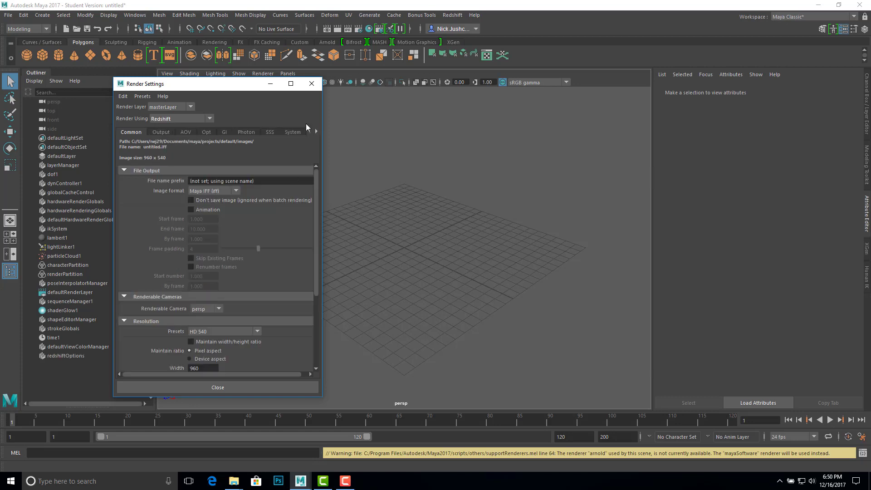
click(312, 84)
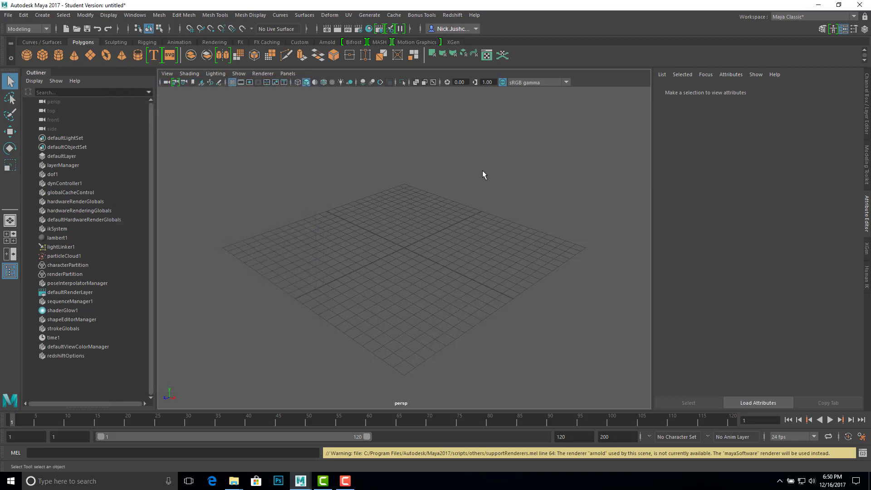
Create rsDomeLight1 with GrandHallPano_v01.JPG from sourceimages as its dome map.
click(453, 16)
mouse_move(459, 50)
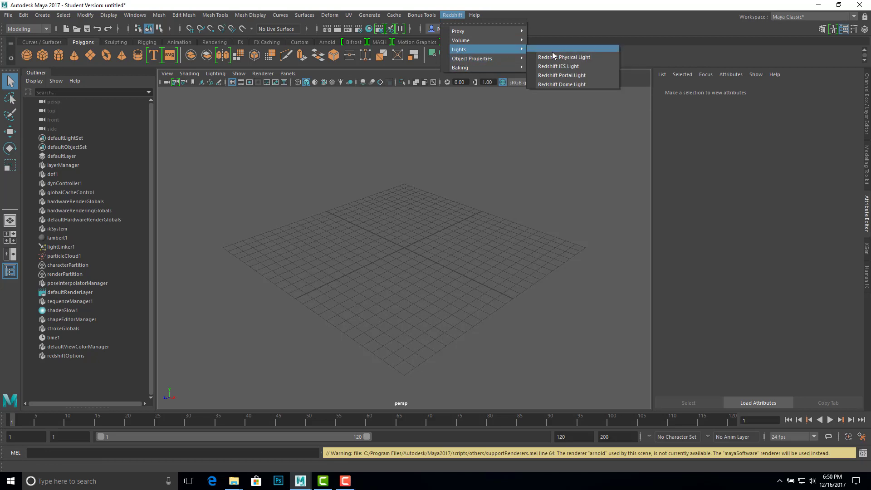
click(563, 85)
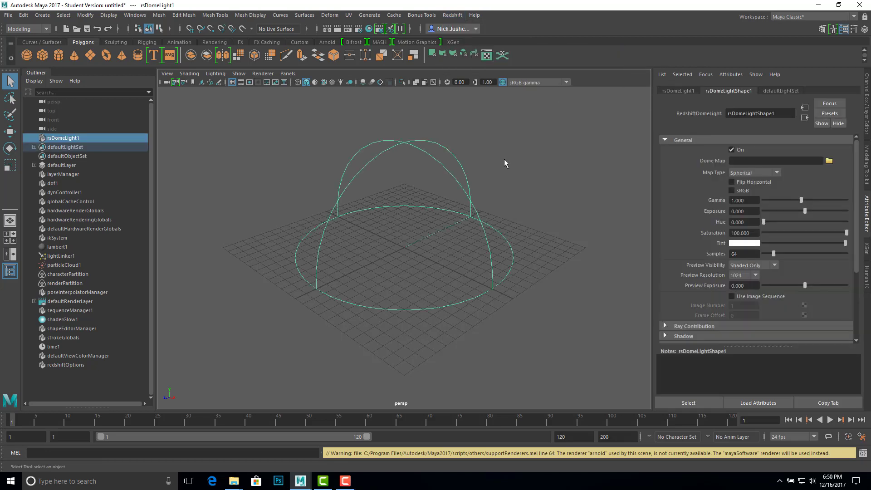
click(830, 161)
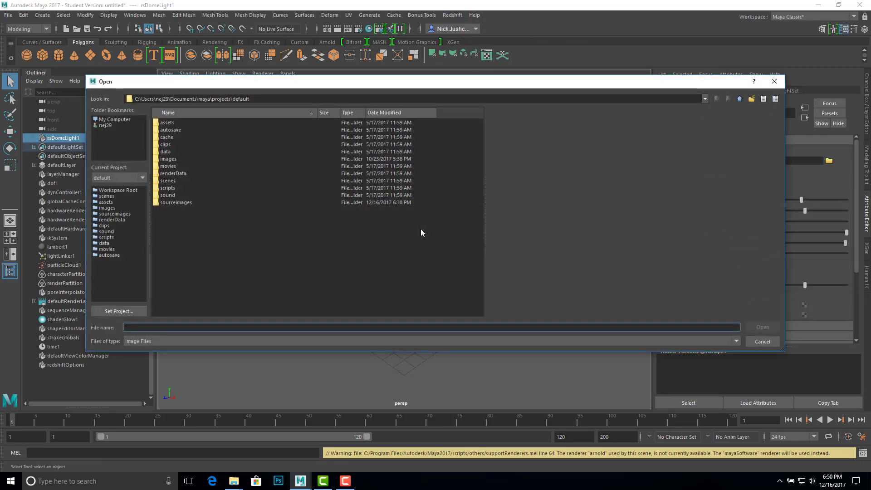
double_click(175, 202)
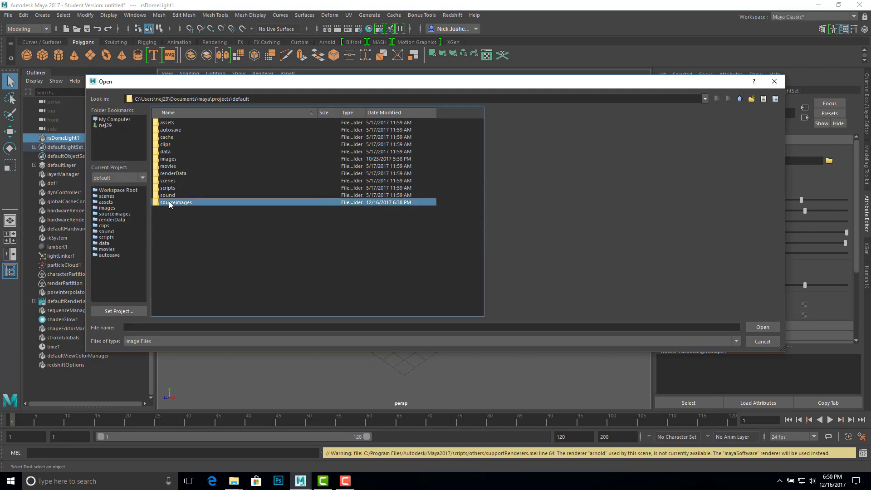
click(171, 137)
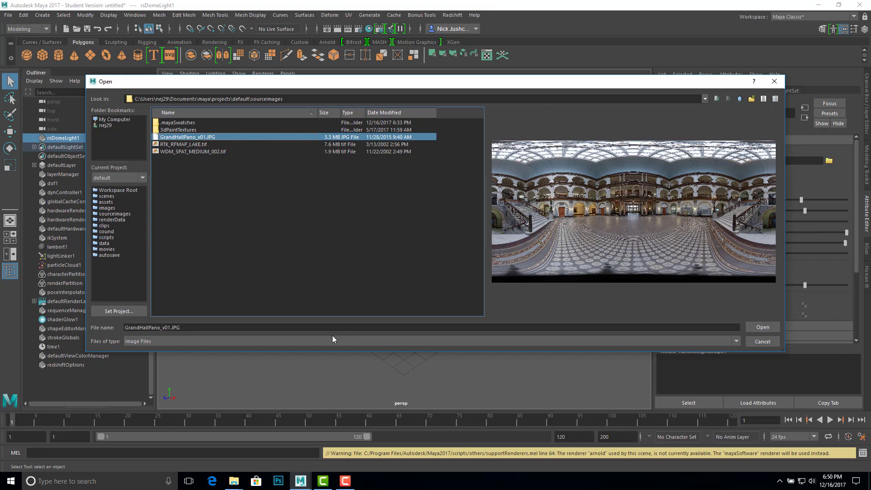
click(758, 328)
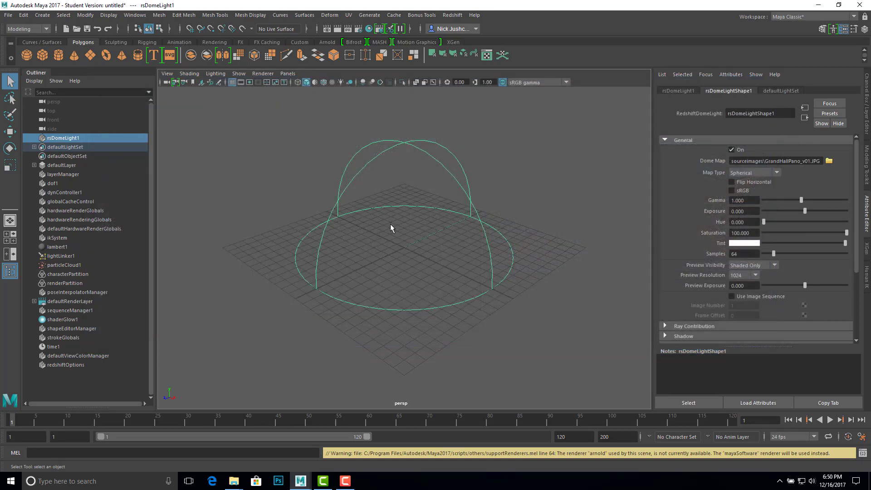
Add pCube1 at the origin, scale it up uniformly, and render the frame in Redshift.
click(42, 55)
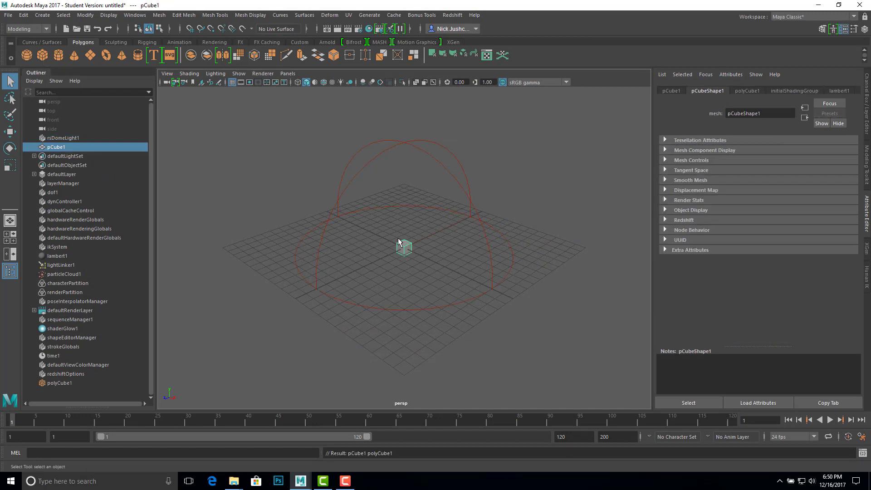
key(r)
drag(404, 248, 456, 253)
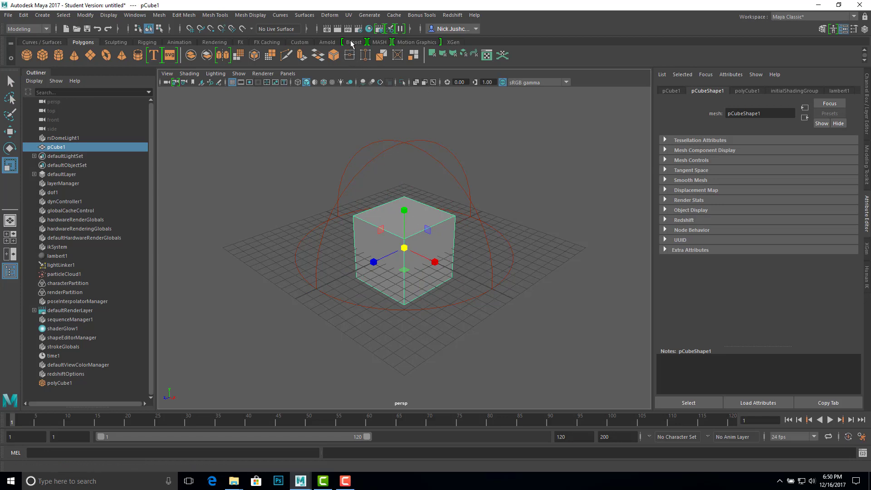
click(338, 29)
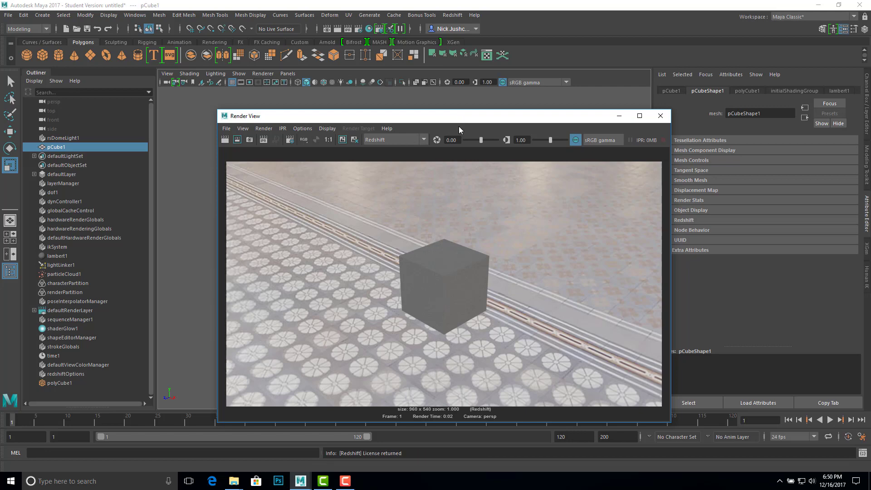
Raise the cube to Y 6.315 and re-render it floating among the hall's arches.
drag(452, 120, 600, 181)
alt+drag(335, 261, 301, 271)
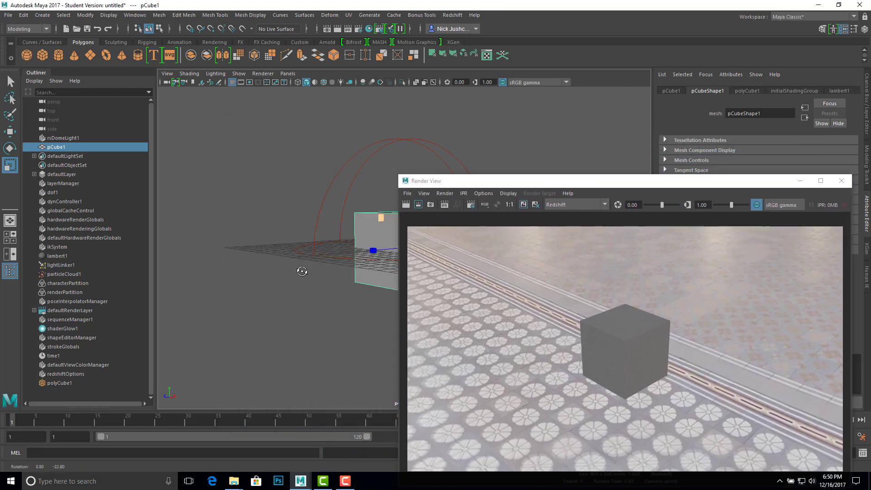
key(w)
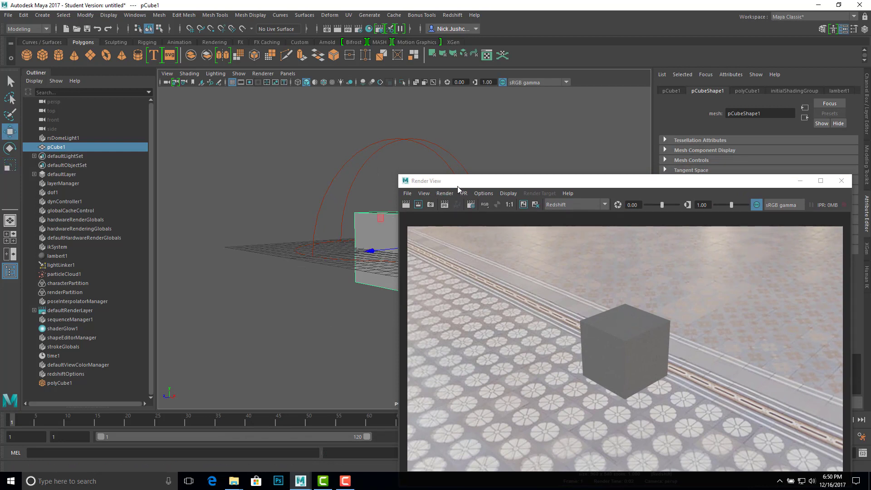
drag(454, 181, 492, 179)
drag(404, 211, 405, 143)
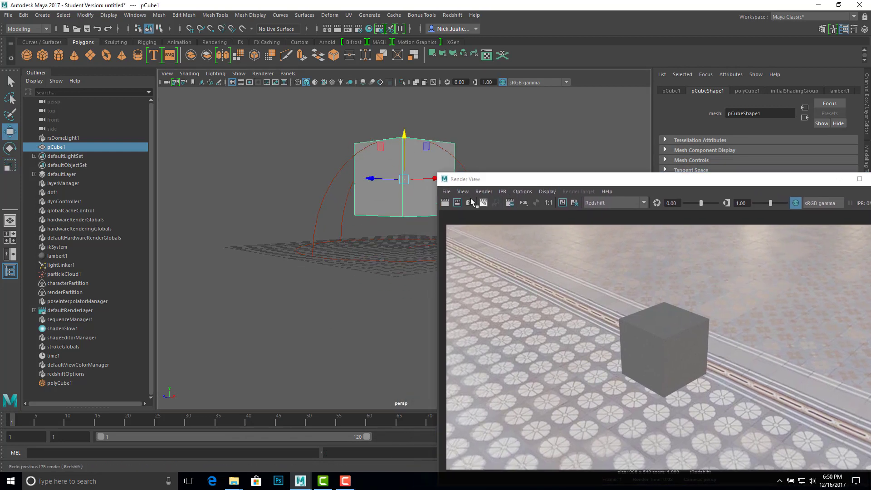
click(446, 202)
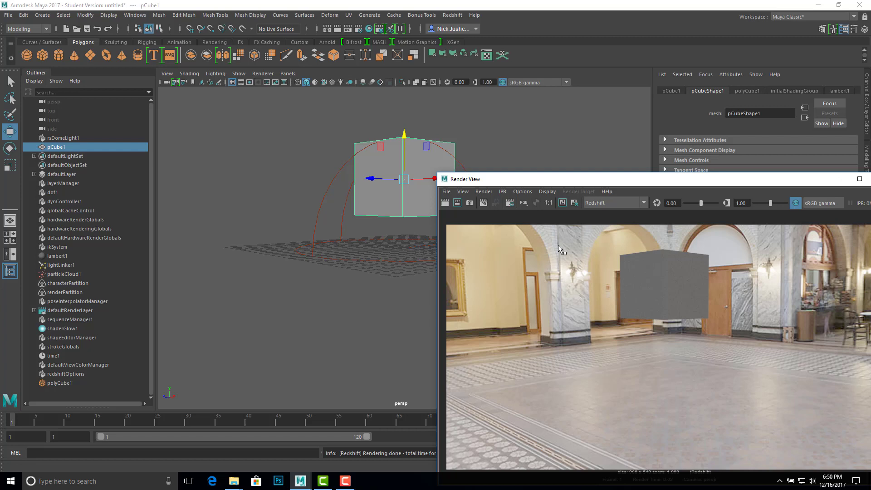
alt+drag(349, 260, 383, 273)
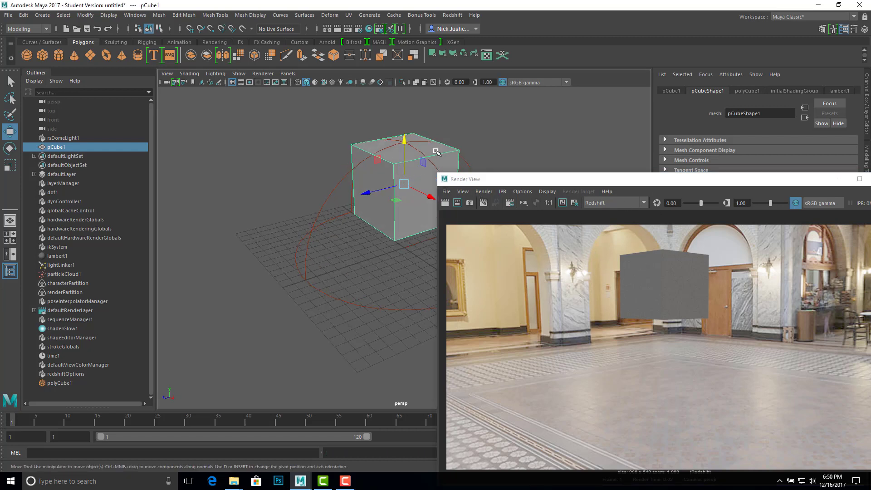
right_drag(436, 149, 424, 382)
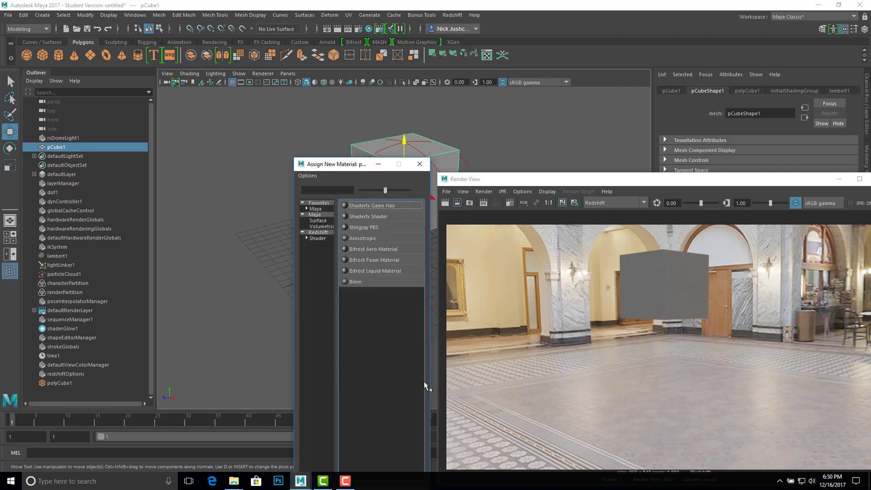
Assign a new RedshiftMaterial, rsMaterial1, to the cube and start an interactive IPR render.
click(317, 238)
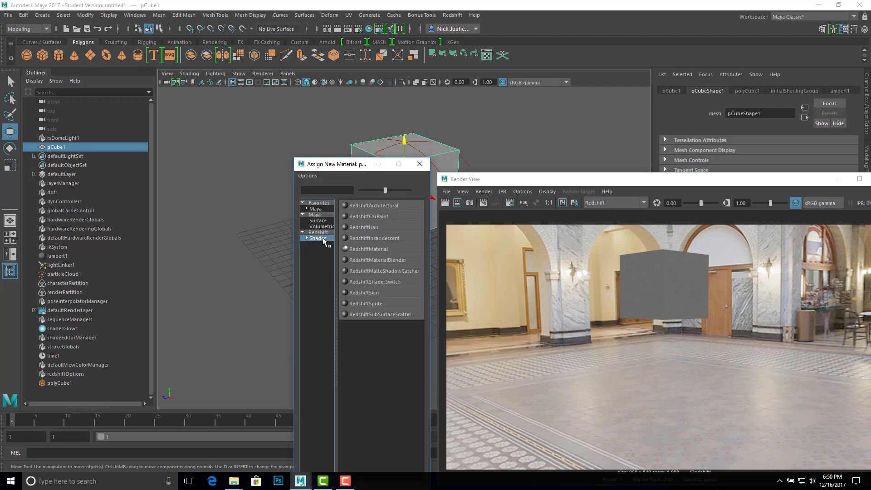
click(360, 251)
drag(627, 179, 191, 94)
click(66, 118)
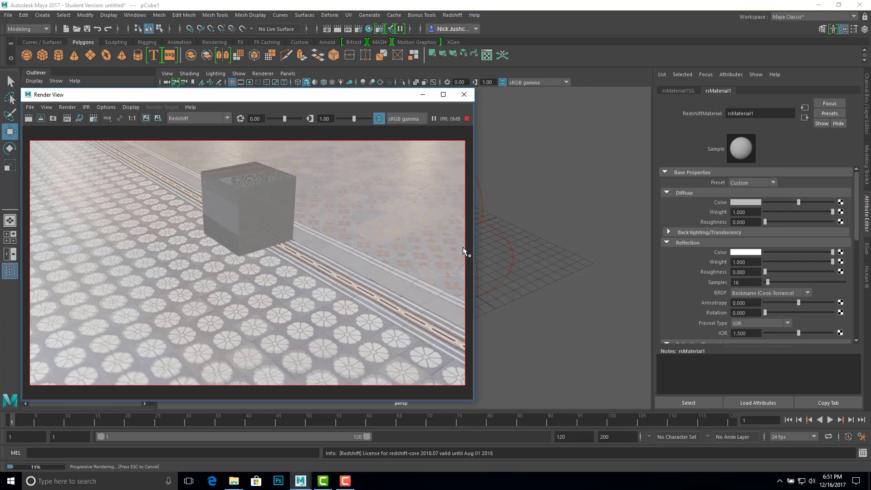
drag(475, 250, 347, 250)
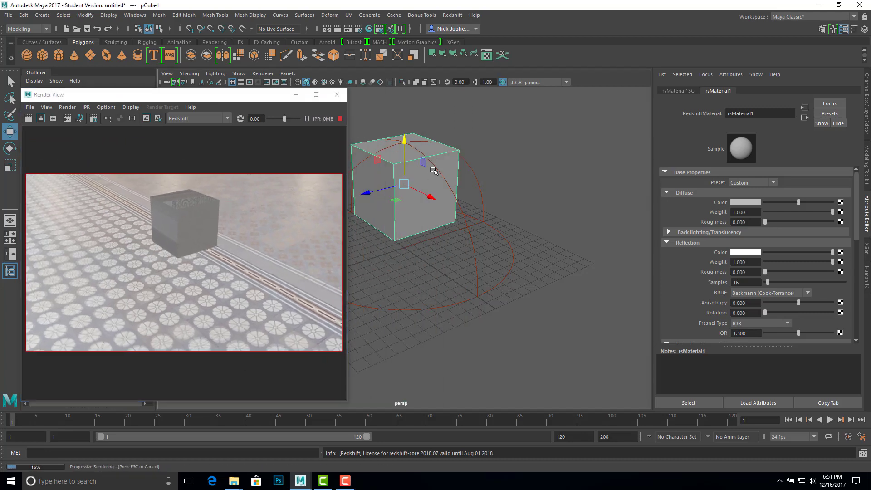
alt+right_drag(505, 172, 575, 305)
Drop rsMaterial1's reflection weight near 0 and test diffuse roughness at 1 before resetting to 0.
alt+right_drag(418, 287, 456, 303)
alt+drag(457, 303, 476, 321)
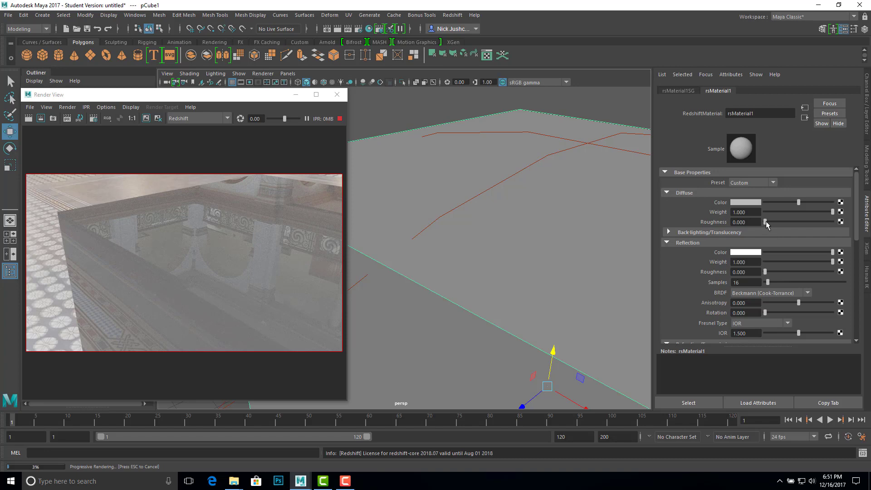
mouse_move(766, 221)
mouse_down()
mouse_move(835, 222)
mouse_move(752, 229)
mouse_up()
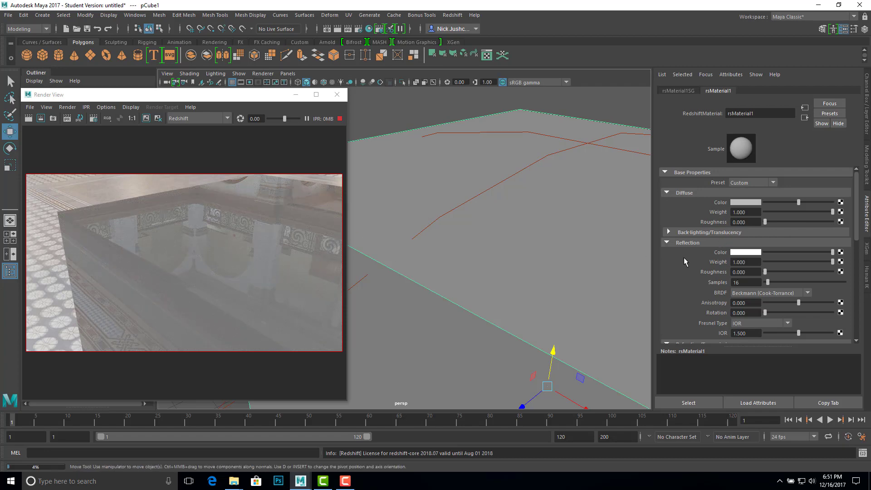
drag(832, 262, 750, 265)
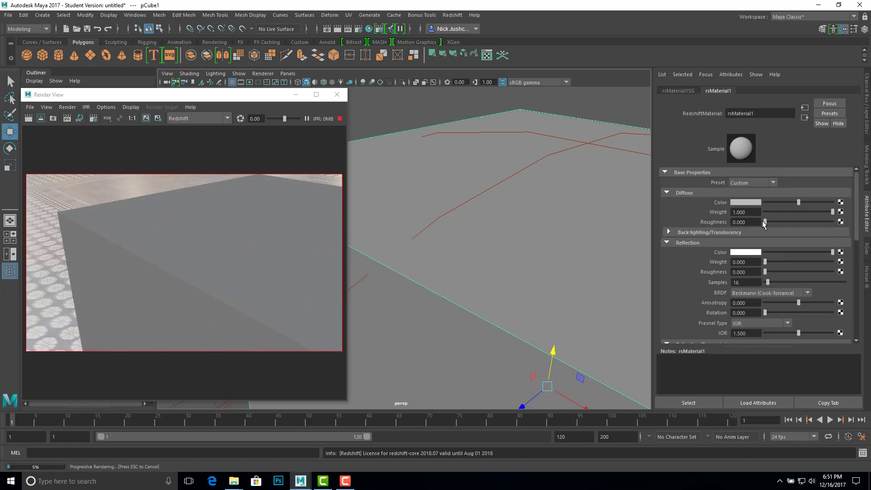
drag(764, 222, 833, 222)
drag(833, 221, 726, 222)
Set diffuse weight 0 and reflection weight 1, test roughness, then return roughness to 0.
drag(833, 212, 765, 212)
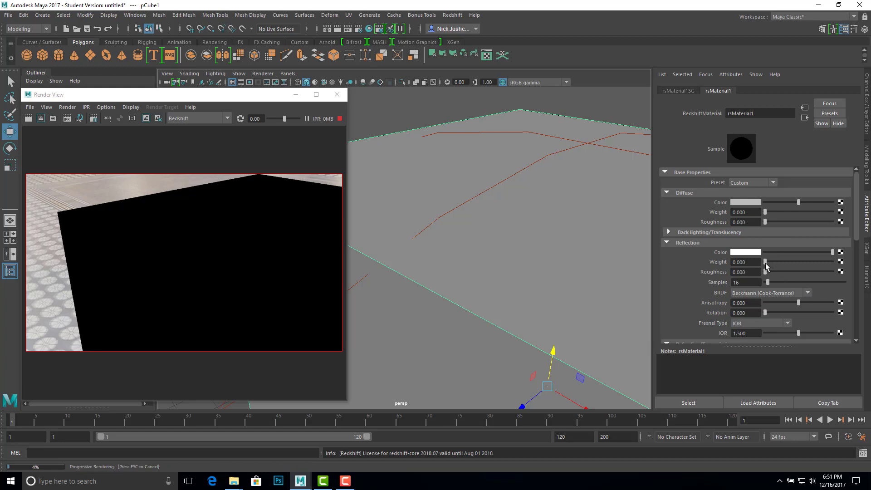
drag(766, 266, 837, 265)
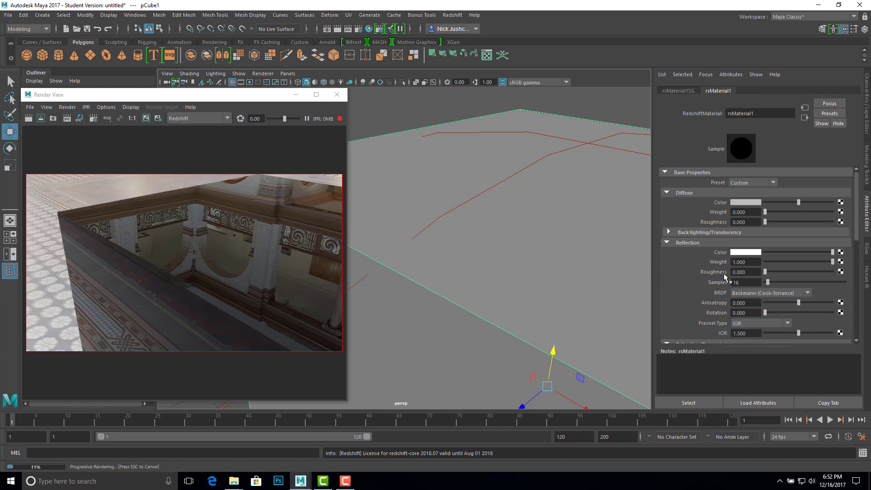
drag(765, 272, 771, 273)
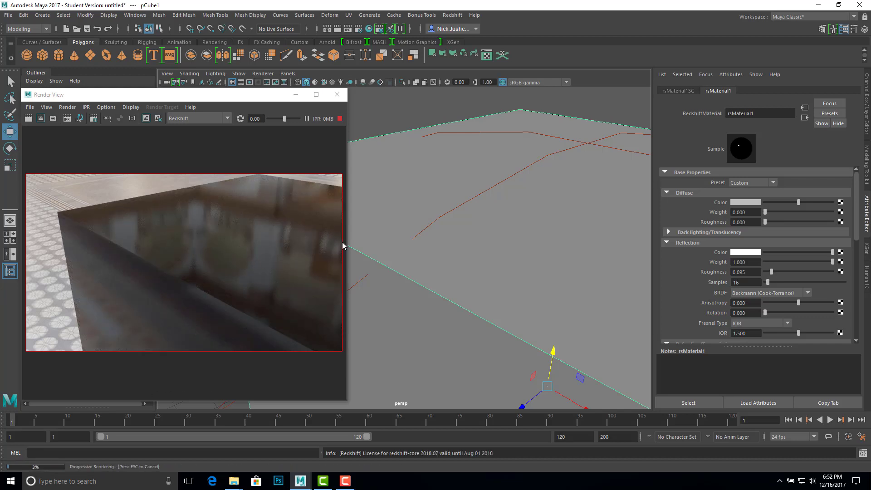
drag(772, 271, 780, 271)
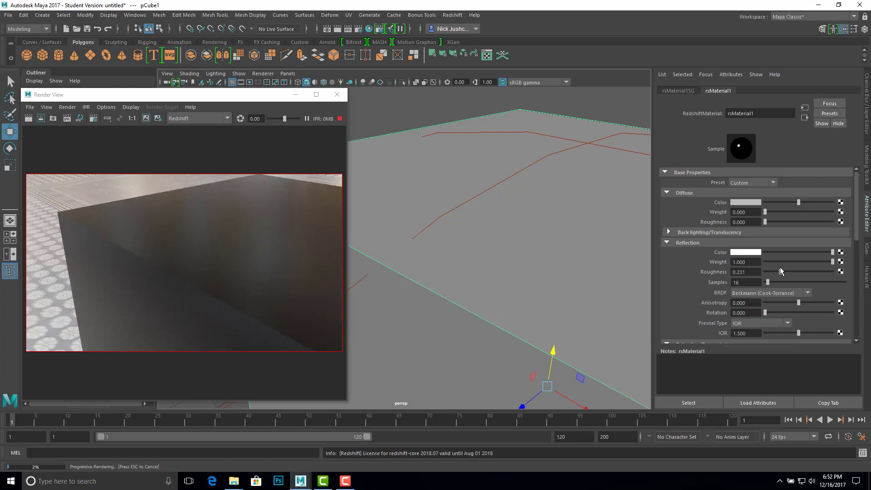
drag(780, 271, 793, 271)
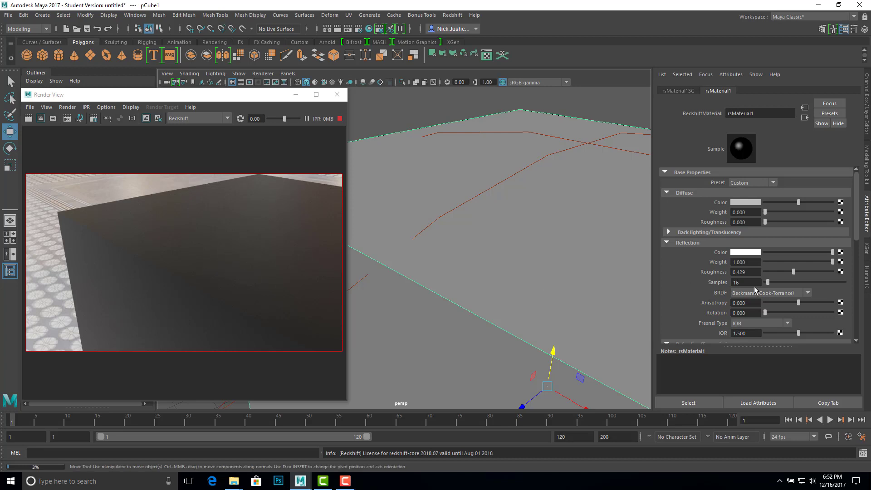
drag(794, 271, 766, 272)
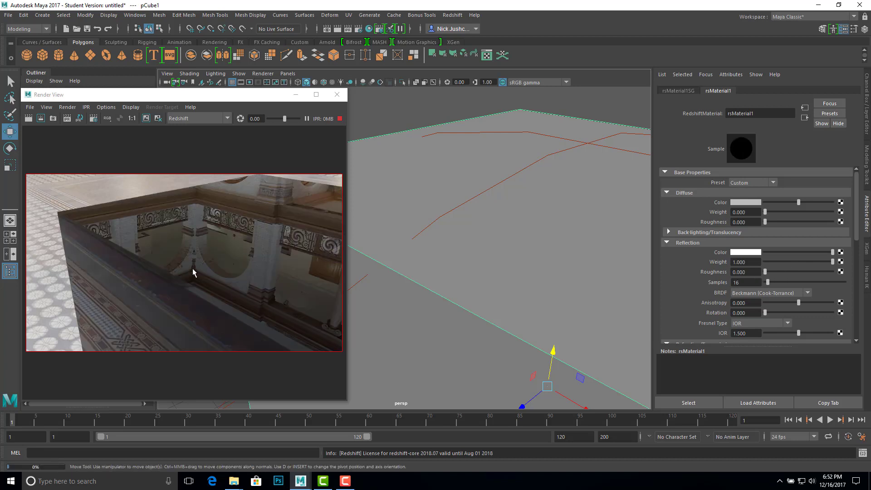
scroll(191, 257, down, 1)
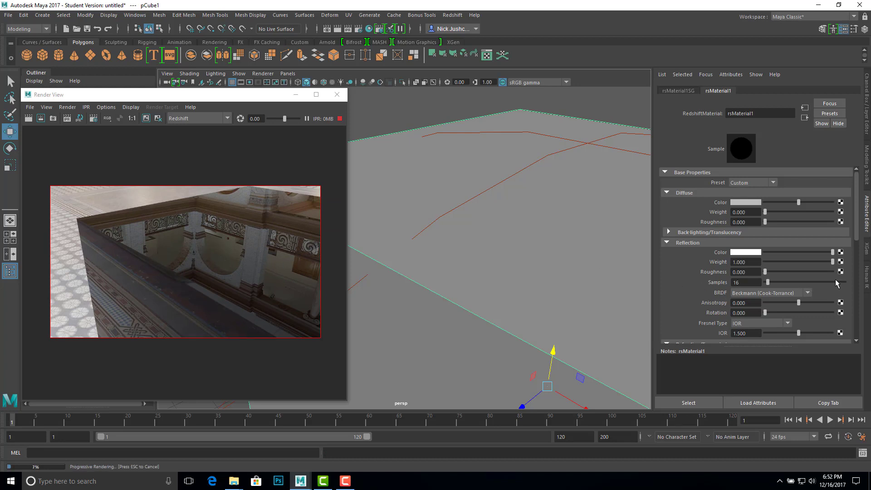
click(368, 29)
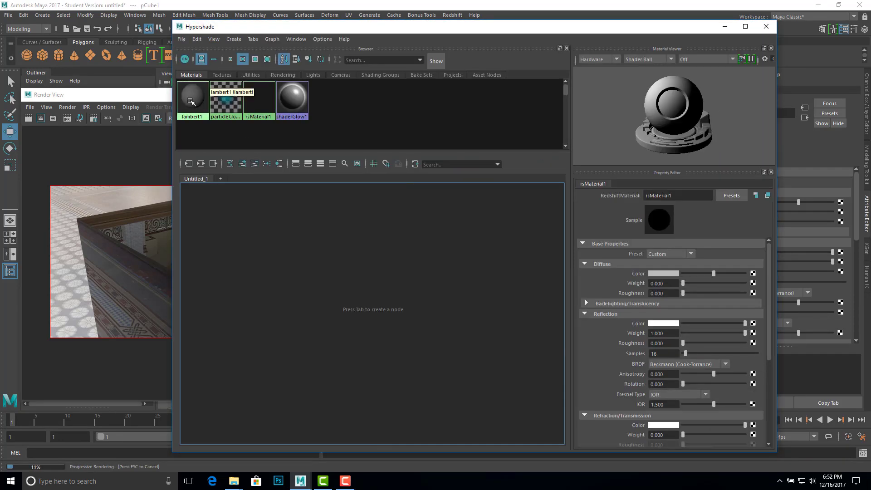
Graph rsMaterial1's network in the Hypershade and select its node to show its attributes.
right_click(255, 98)
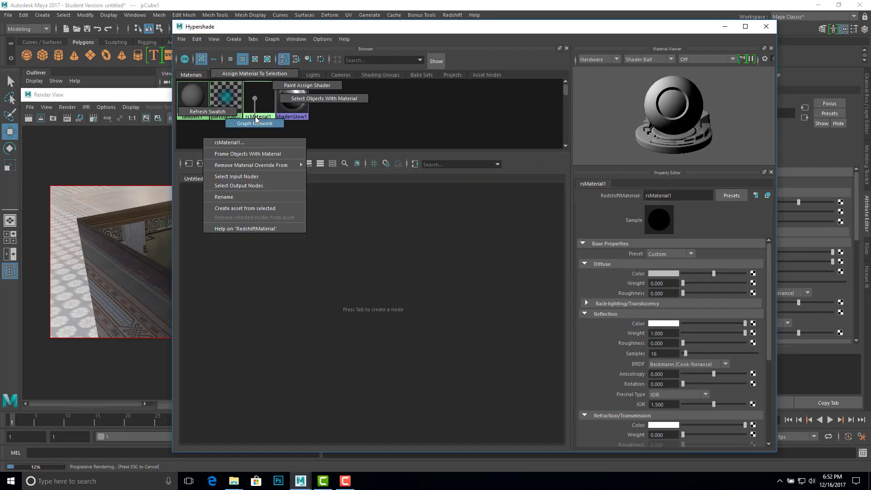
click(255, 118)
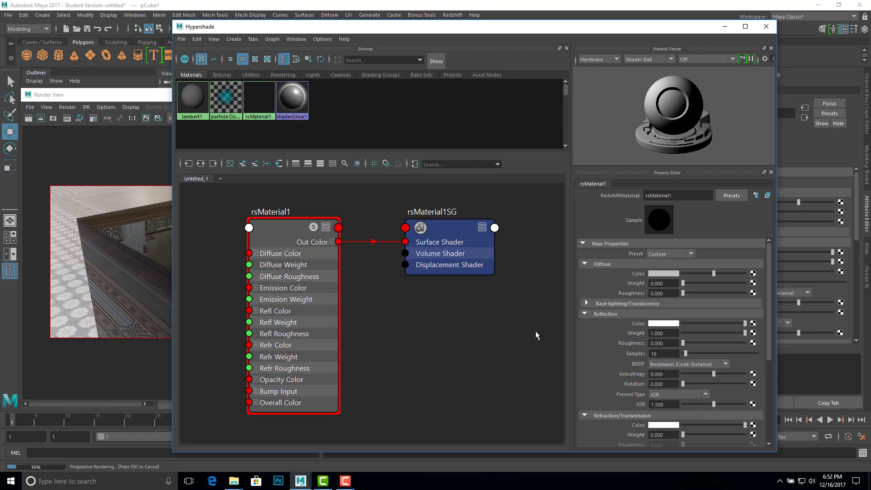
drag(232, 428, 513, 205)
drag(284, 234, 347, 229)
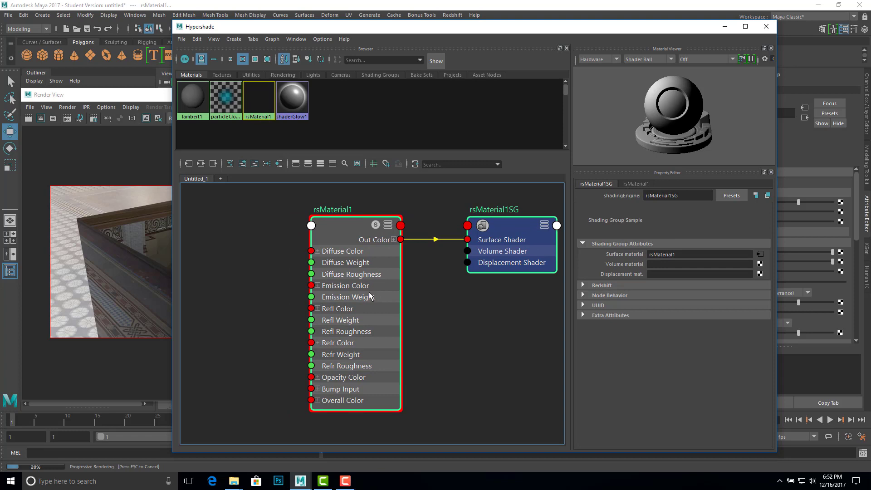
click(340, 227)
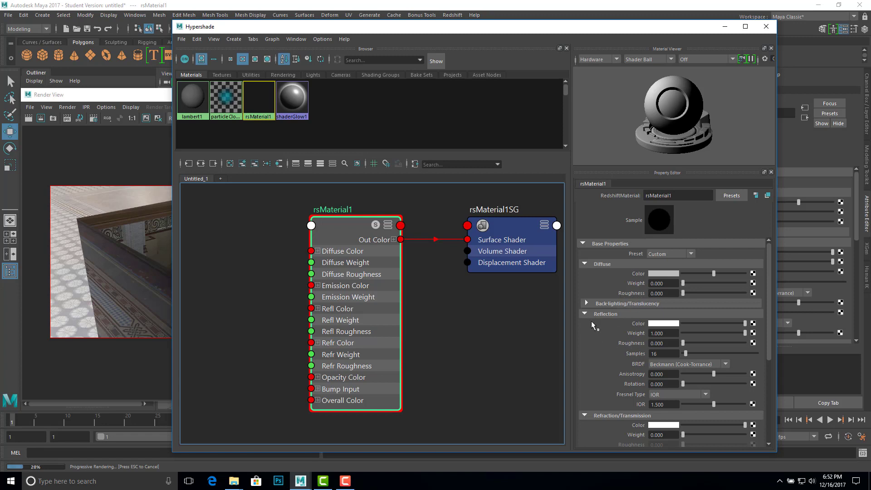
Map a Checker texture, checker1, onto rsMaterial1's Reflection Roughness.
click(753, 343)
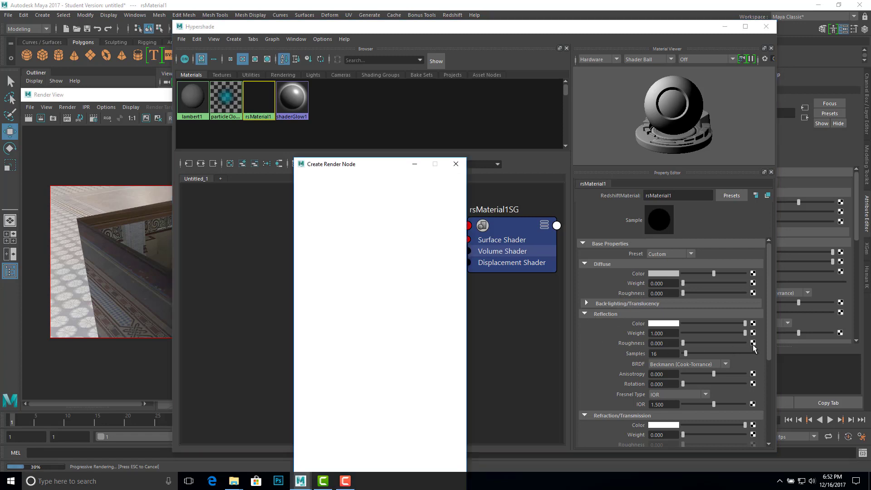
click(361, 215)
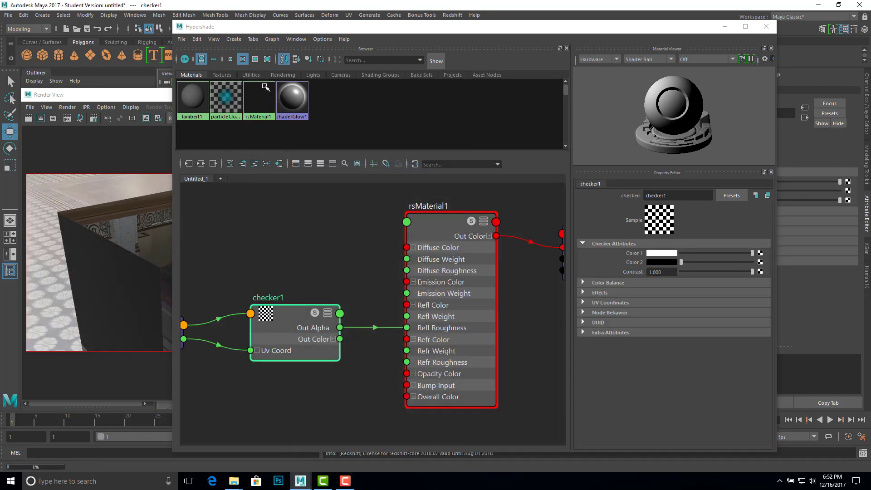
drag(285, 30, 412, 35)
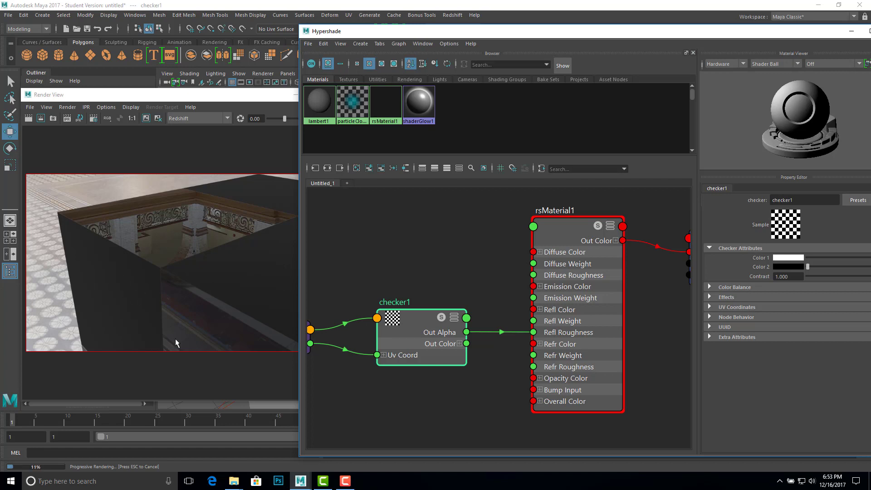
Wire a single checker1 channel, Out Color B, into Refl Roughness.
click(459, 344)
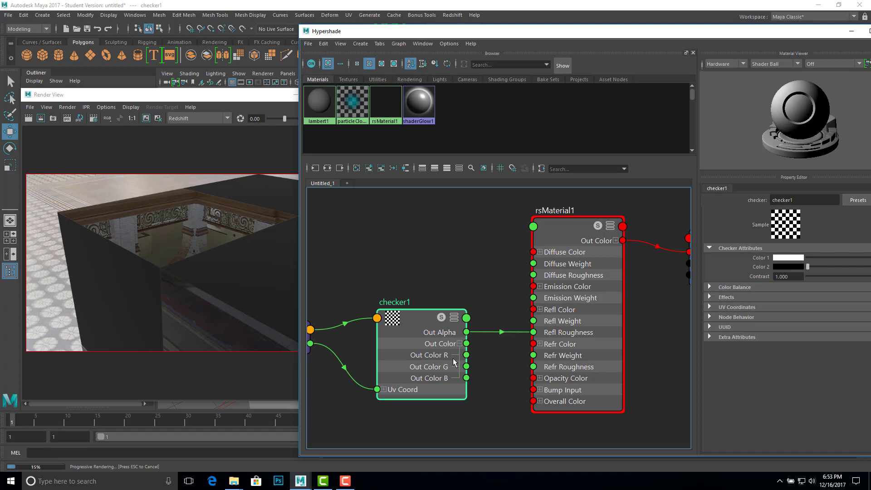
click(460, 344)
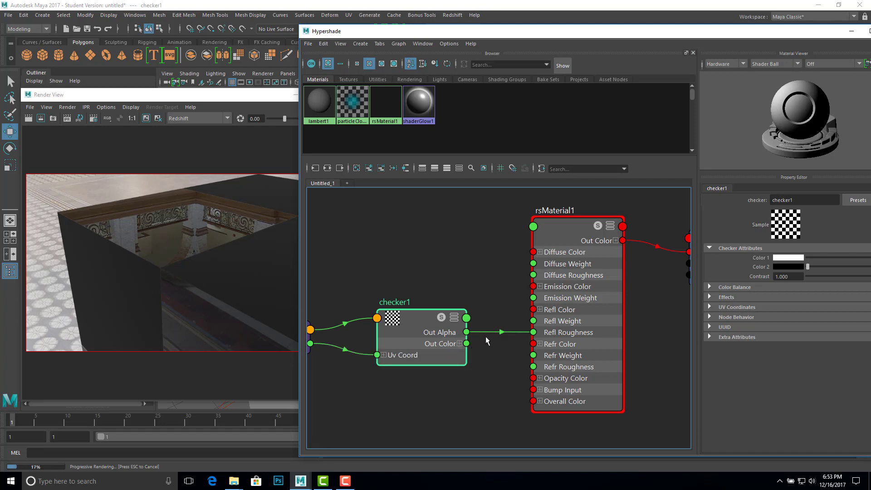
drag(466, 344, 535, 332)
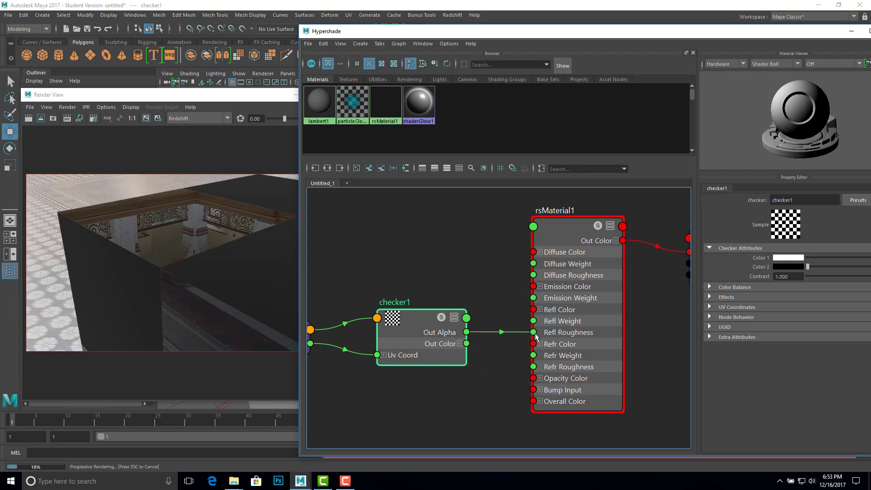
click(459, 344)
drag(467, 355, 533, 333)
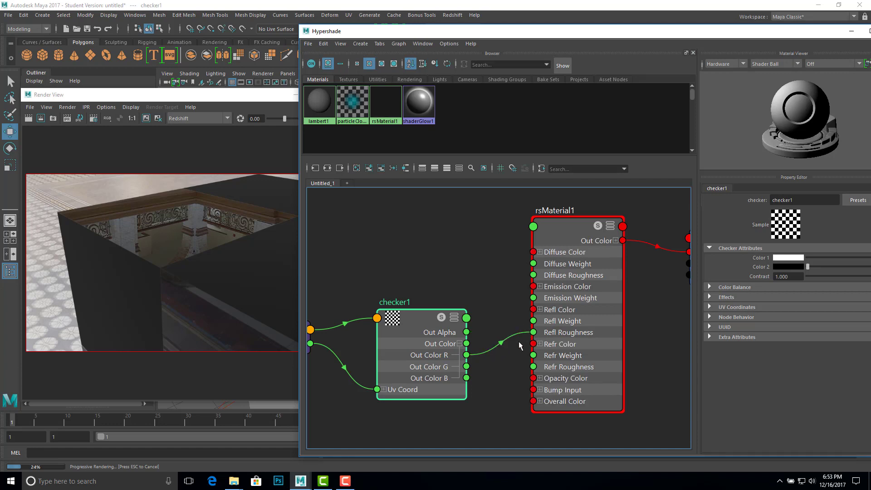
drag(467, 367, 534, 333)
Feed checker1's blue channel into Diffuse Color R and set Diffuse Weight to 0.593.
click(540, 252)
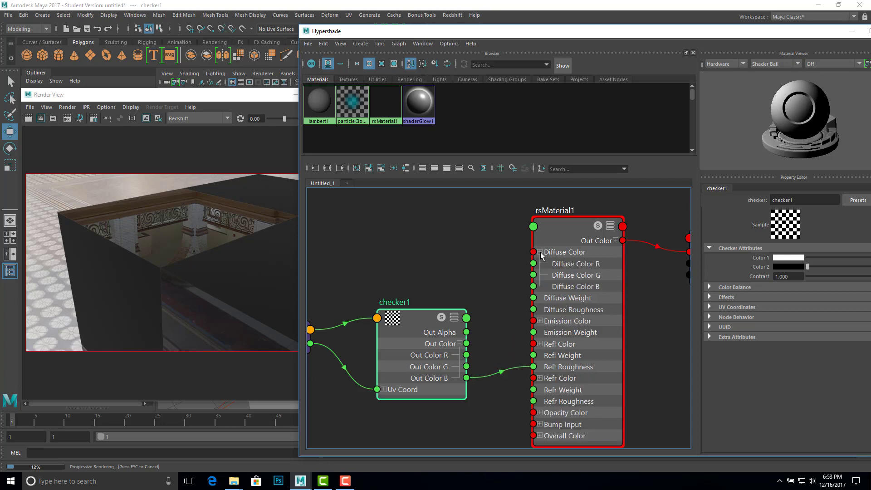
drag(466, 379, 533, 264)
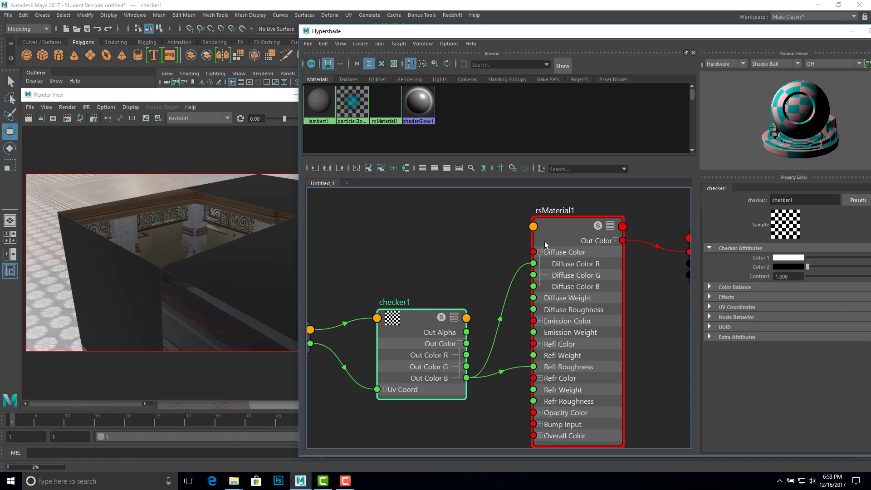
click(566, 241)
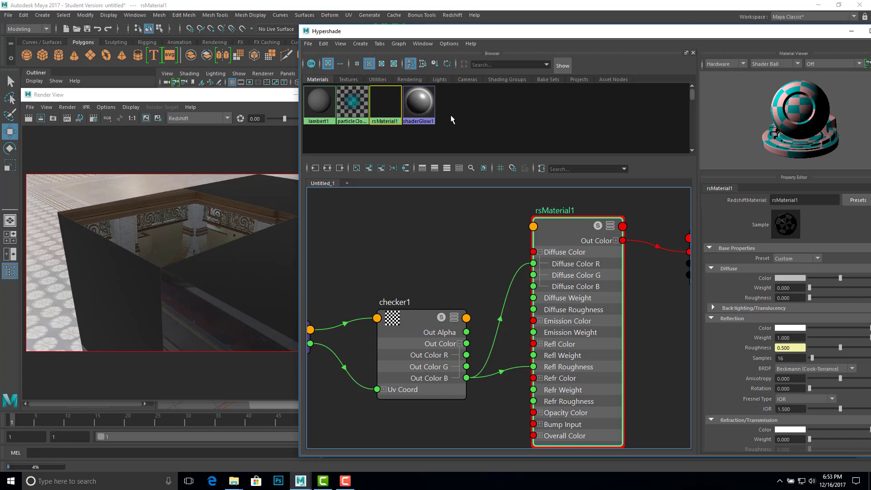
drag(809, 288, 846, 288)
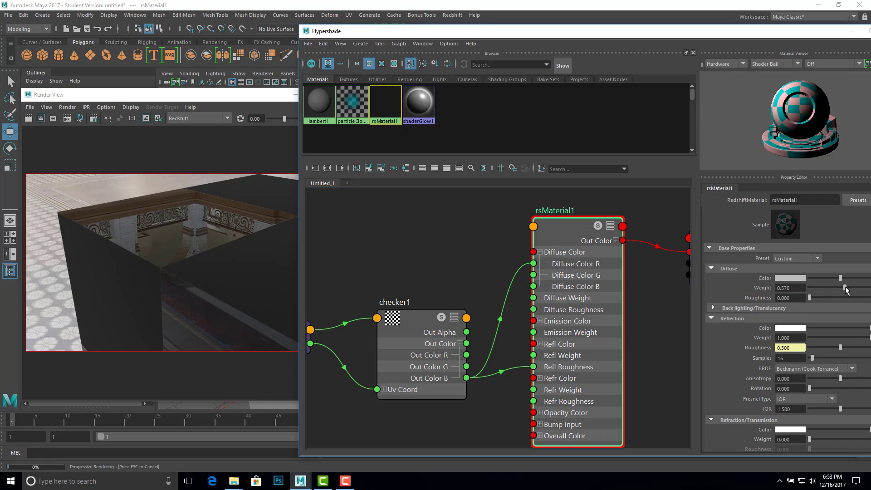
Drive Refl Roughness from checker1's Out Color R instead of Out Color B.
drag(748, 36, 722, 38)
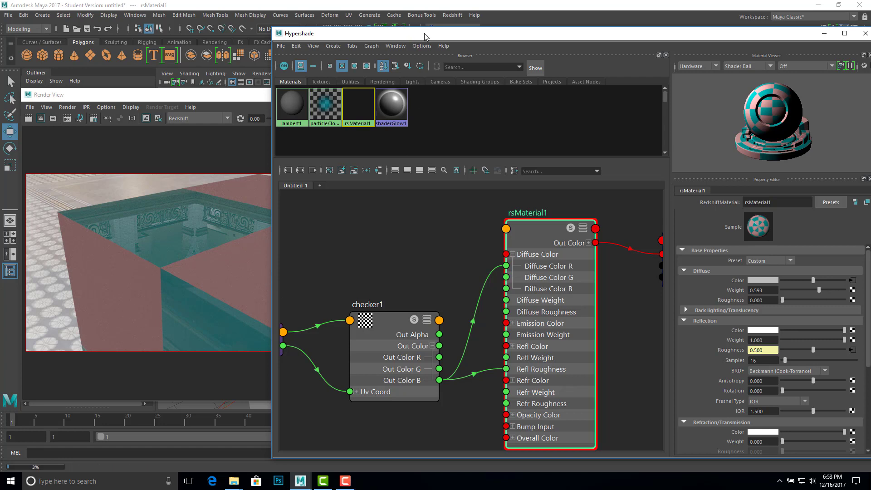
drag(426, 37, 574, 63)
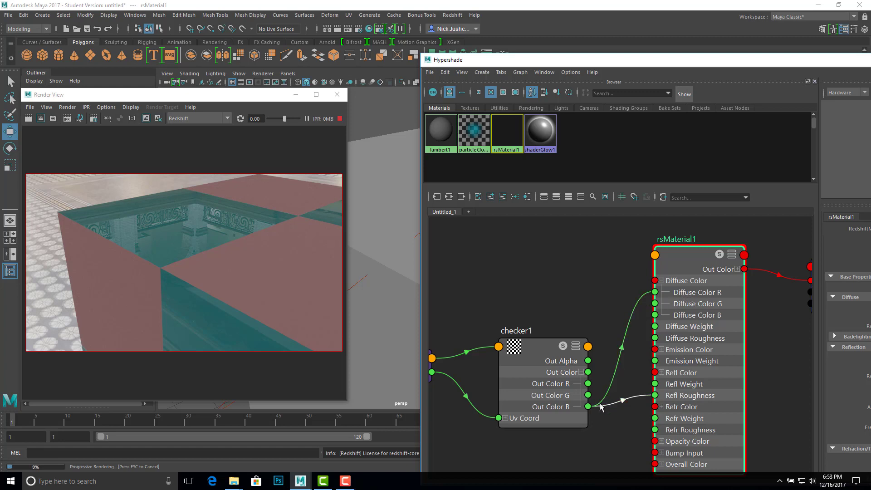
drag(601, 404, 589, 383)
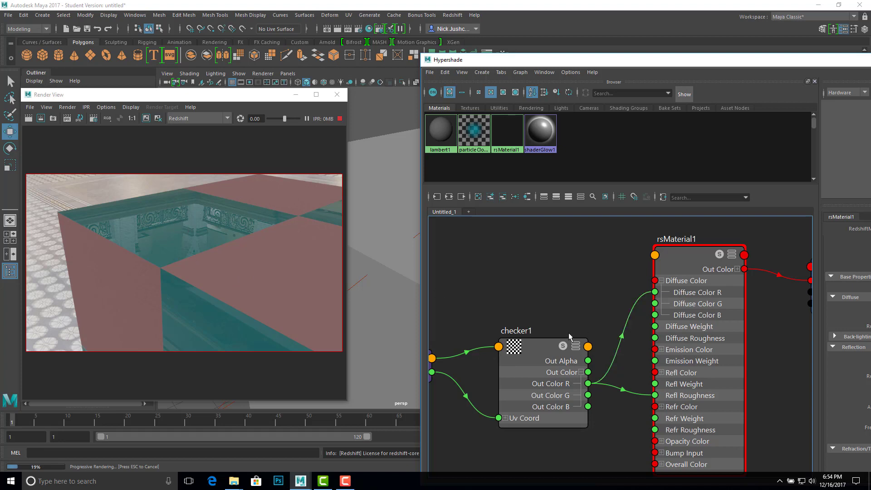
Delete checker1 and its place2dTexture1 node from the graph.
scroll(551, 328, down, 4)
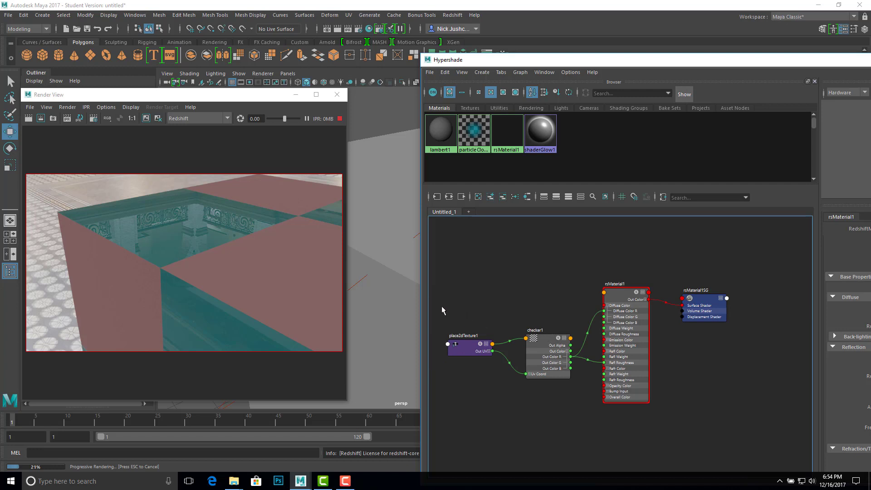
drag(440, 302, 586, 395)
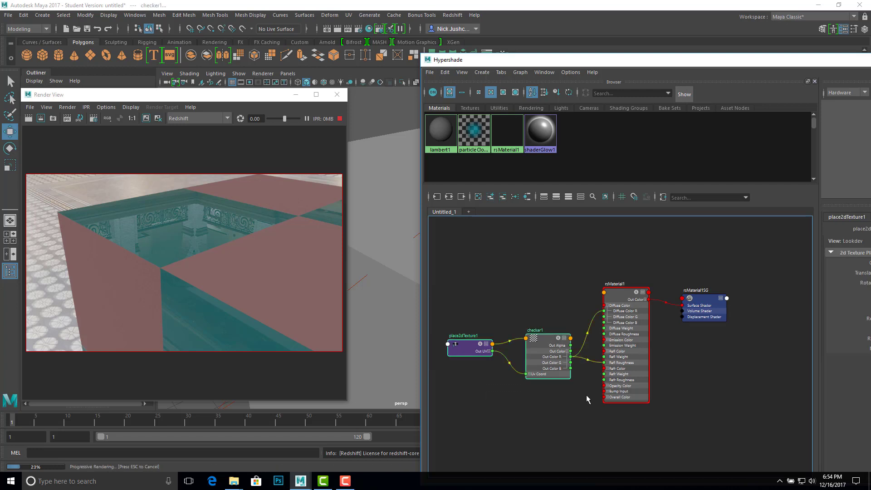
key(Delete)
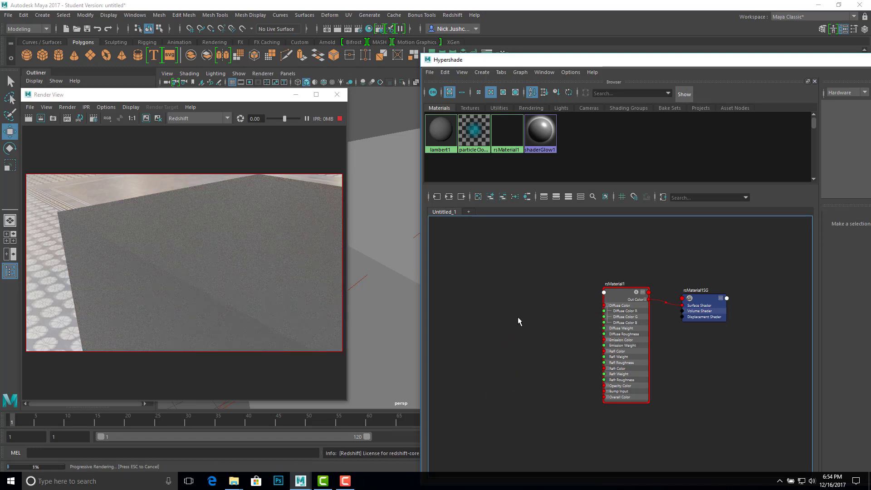
Create a File texture node from the 2D Textures category.
right_drag(519, 317, 522, 296)
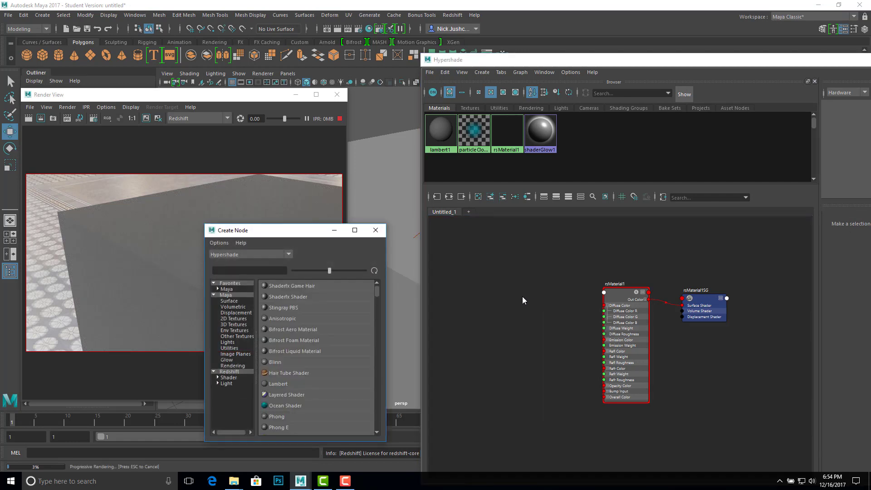
click(232, 318)
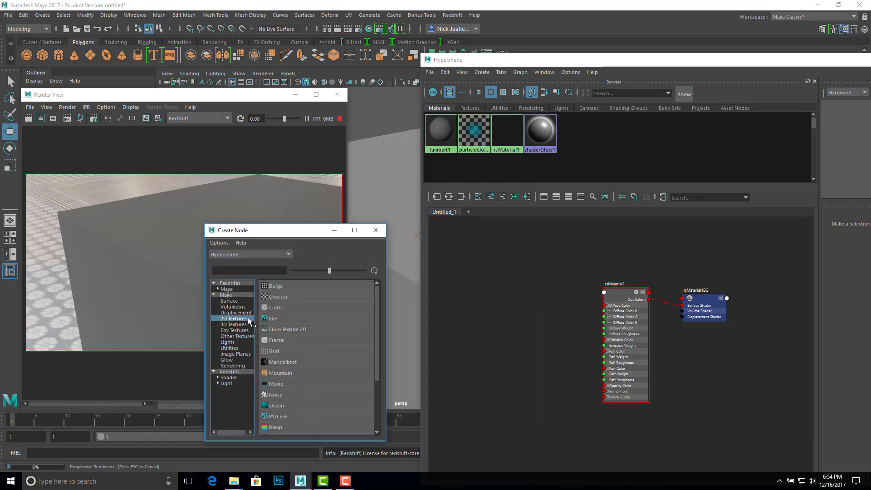
click(273, 318)
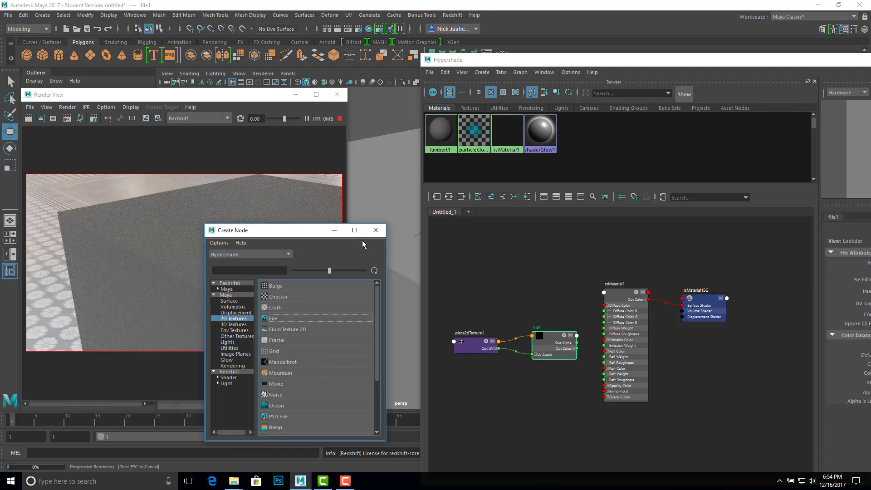
click(376, 230)
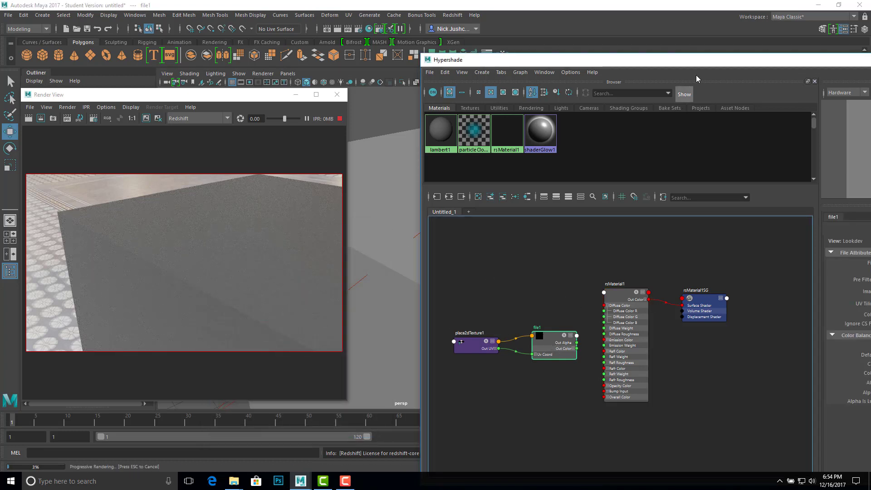
Load WDM_SPAT_MEDIUM_002.tif from sourceimages as file1's image.
drag(700, 60, 495, 32)
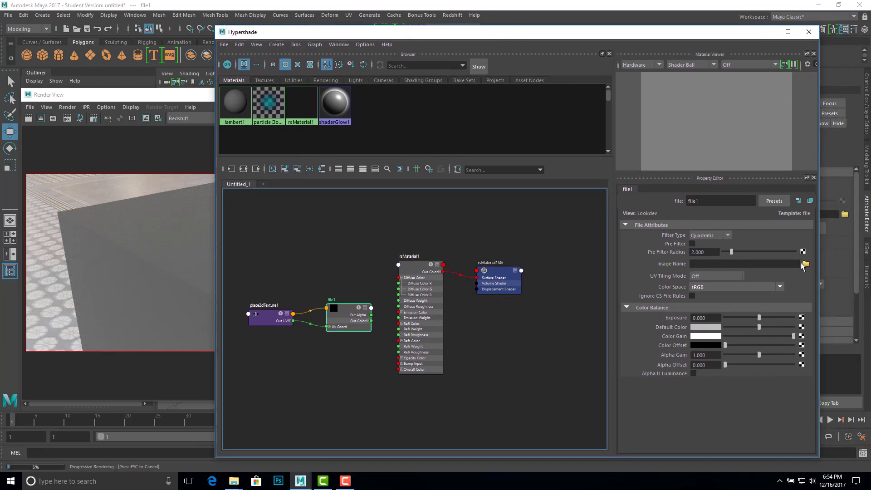
click(805, 264)
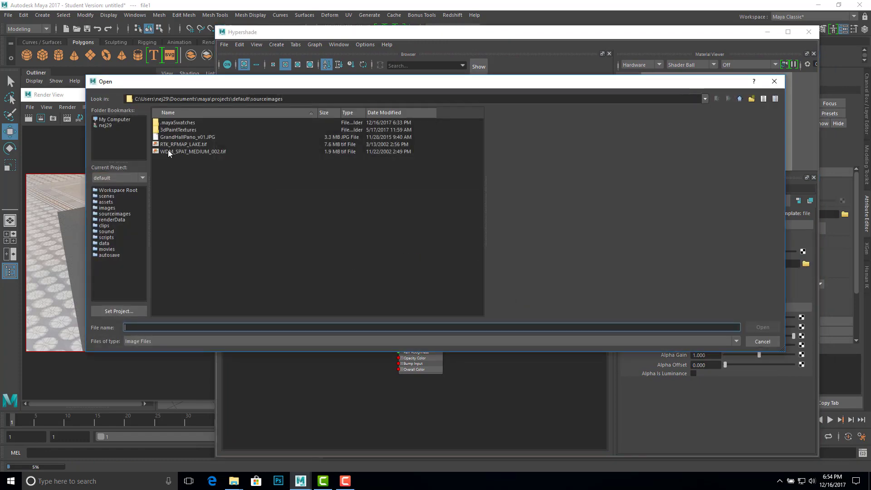
click(172, 153)
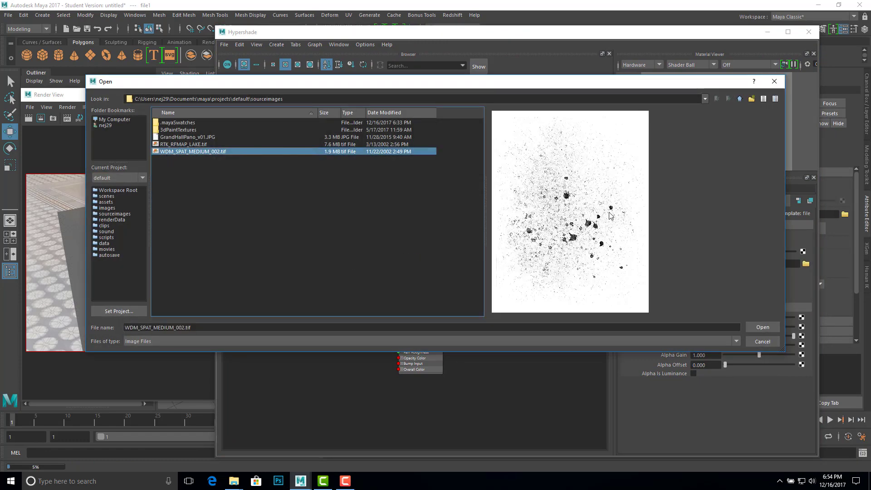
click(761, 327)
drag(424, 34, 522, 42)
Connect file1's Out Color R to rsMaterial1's Refl Roughness.
scroll(488, 325, up, 4)
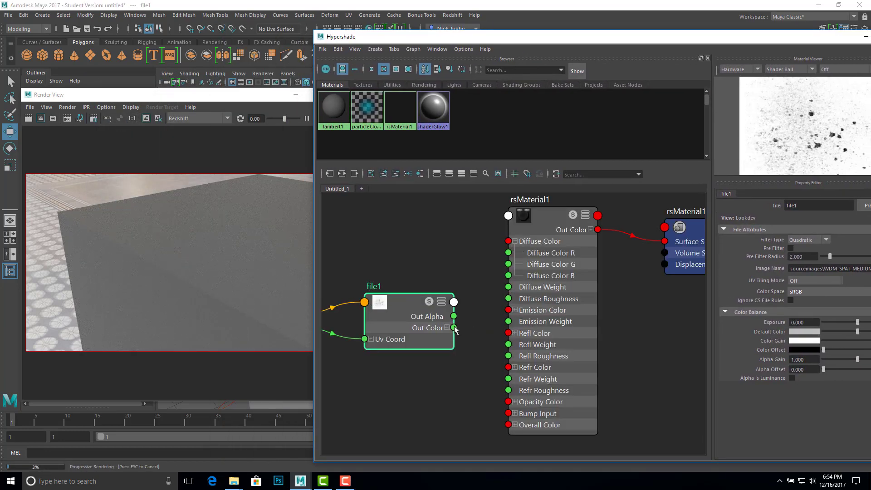
click(447, 327)
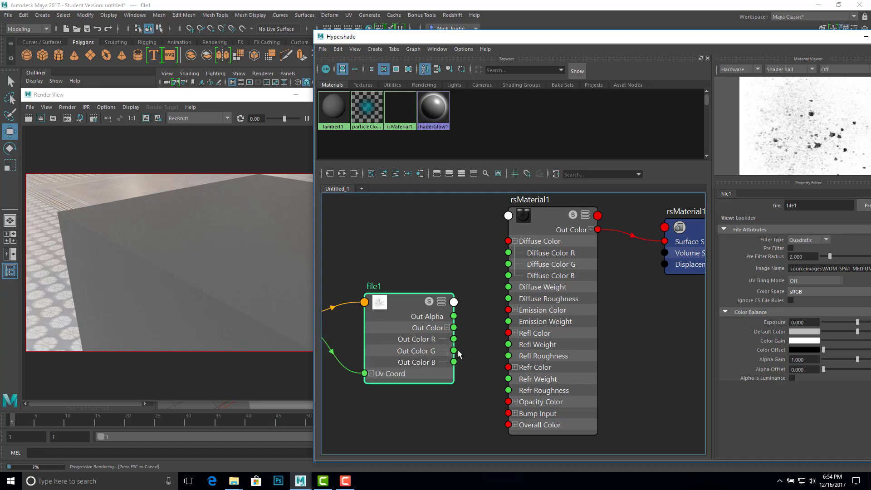
click(447, 328)
click(447, 327)
drag(454, 339, 509, 356)
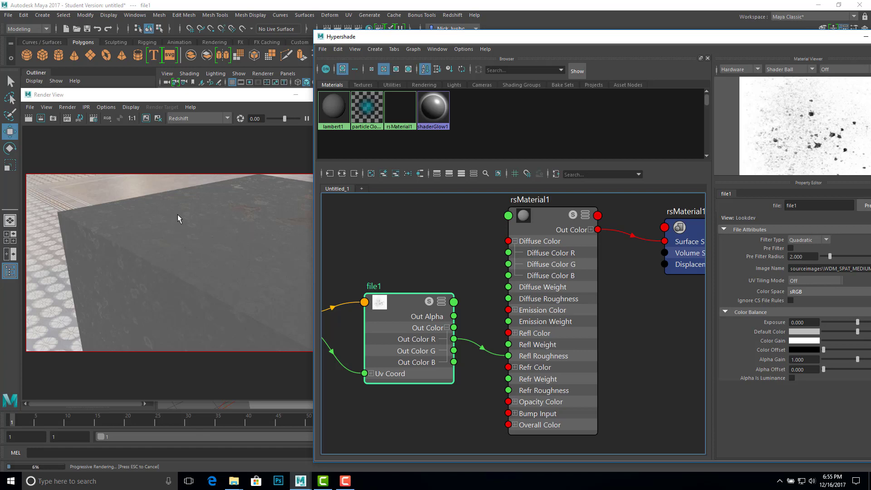
Move the Render View up and left, and make it taller and wider.
drag(214, 96, 186, 78)
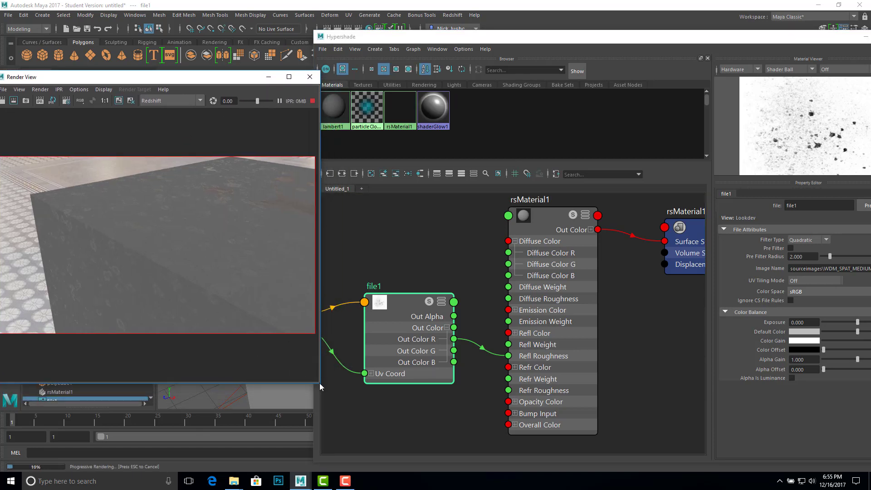
drag(287, 382, 291, 425)
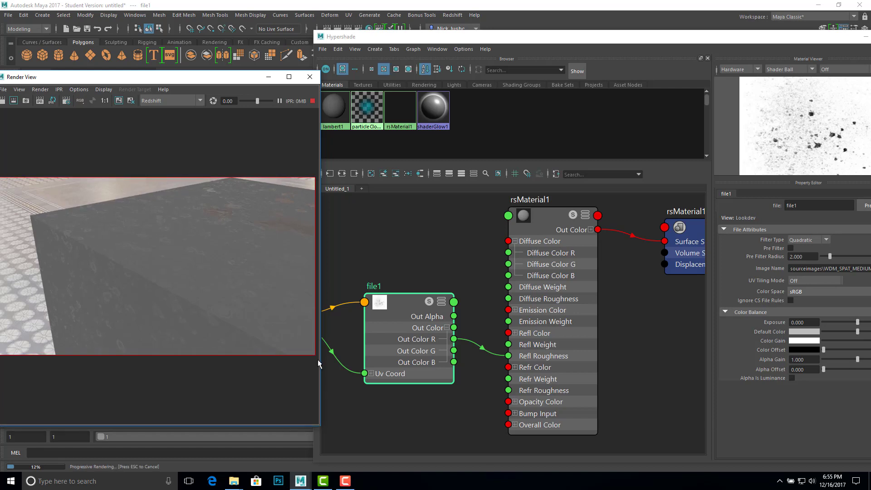
drag(319, 357, 351, 357)
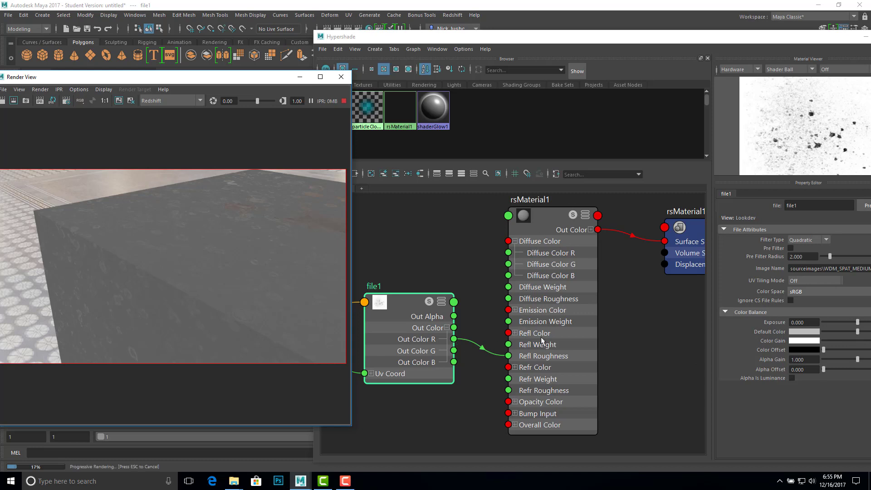
Set rsMaterial1's Diffuse Weight to 0 and compare the render with the node graph.
click(562, 223)
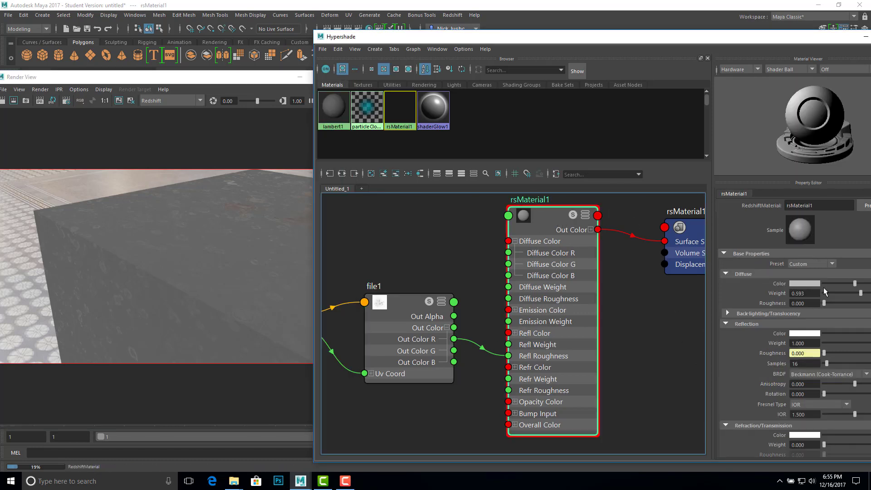
drag(861, 293, 823, 294)
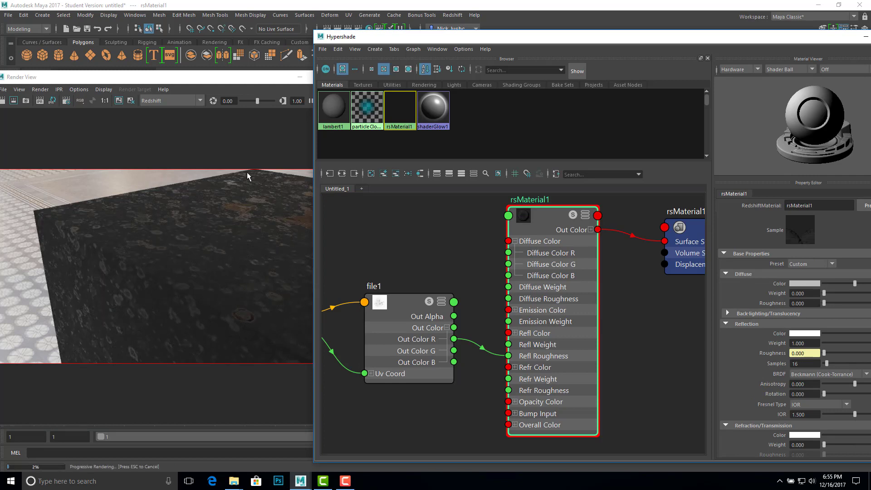
click(227, 86)
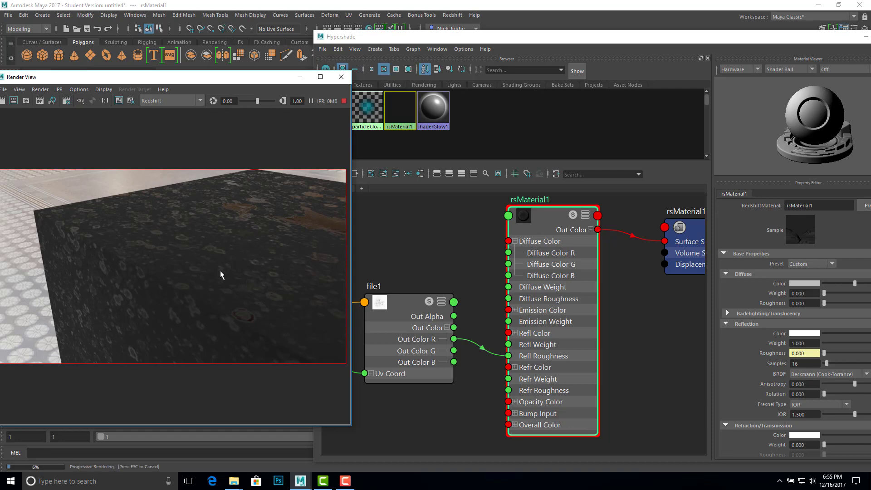
click(520, 251)
Move file1 and its placement node to the left in the graph.
scroll(476, 275, down, 5)
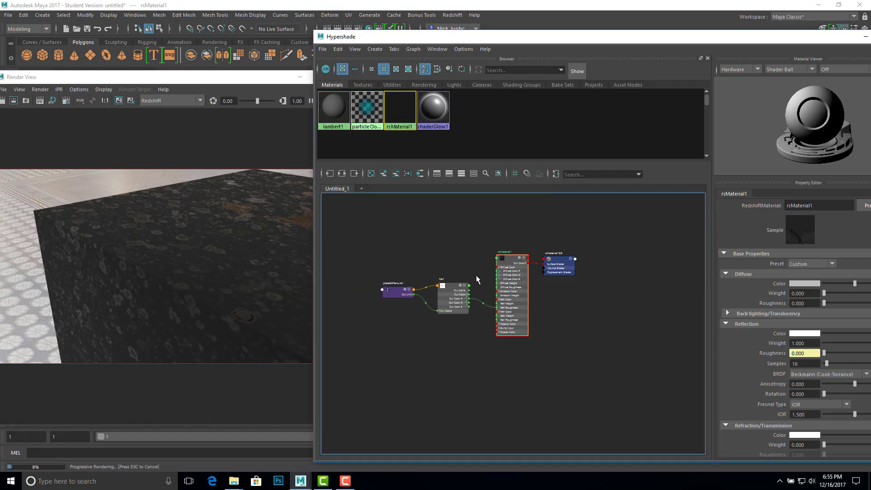
drag(357, 258, 473, 347)
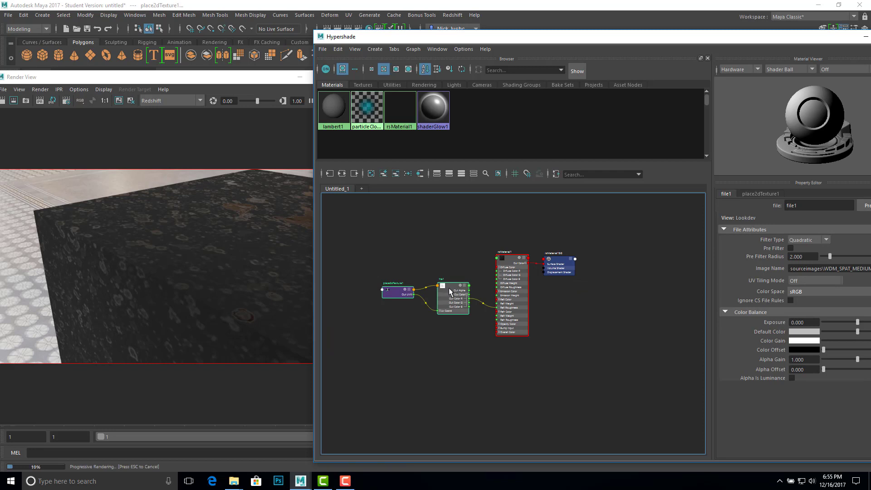
drag(453, 289, 412, 288)
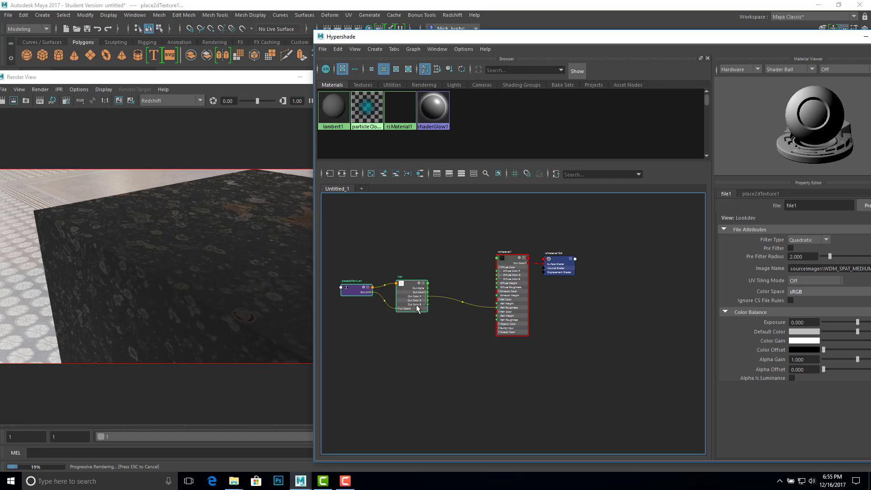
Create a Ramp texture node from the 2D Textures category.
right_click(437, 231)
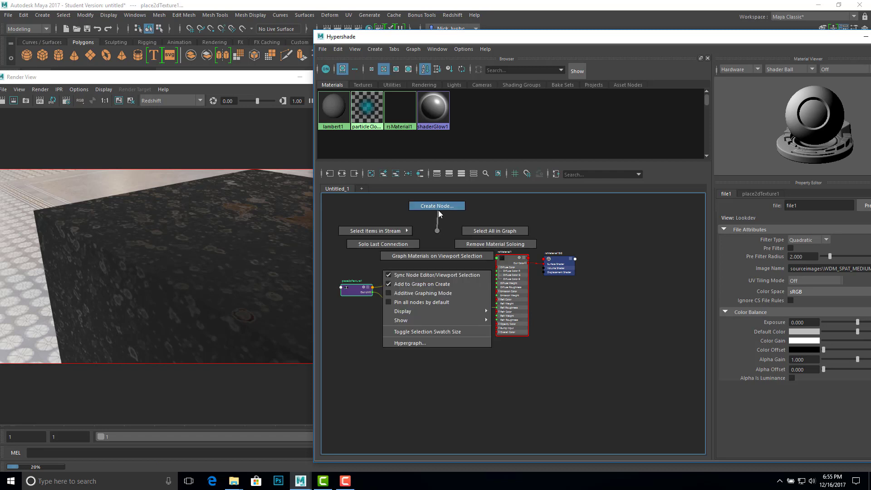
click(439, 210)
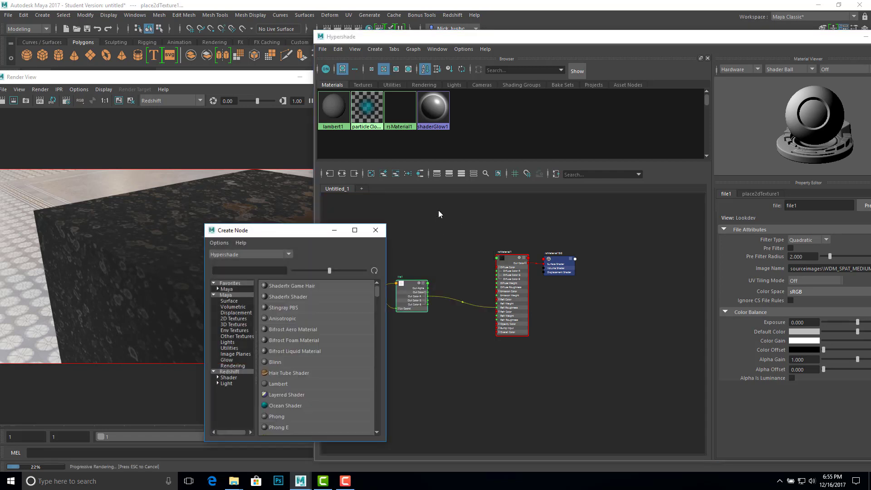
click(228, 319)
click(275, 426)
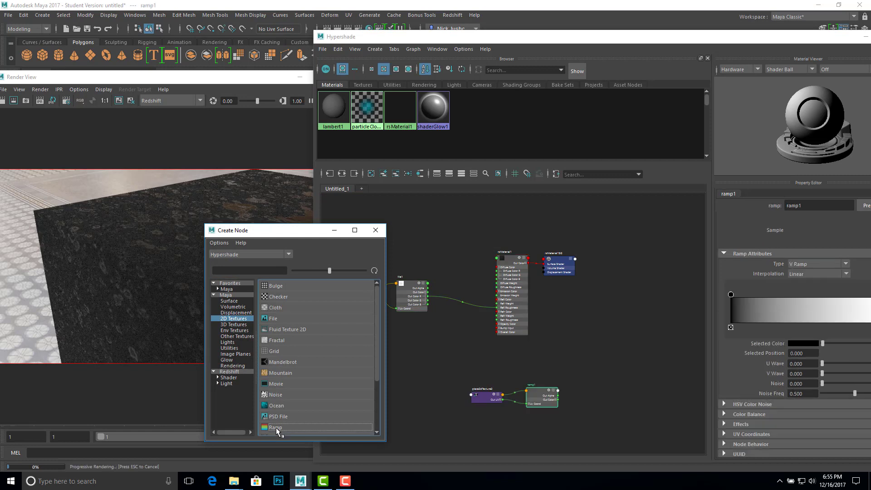
click(376, 230)
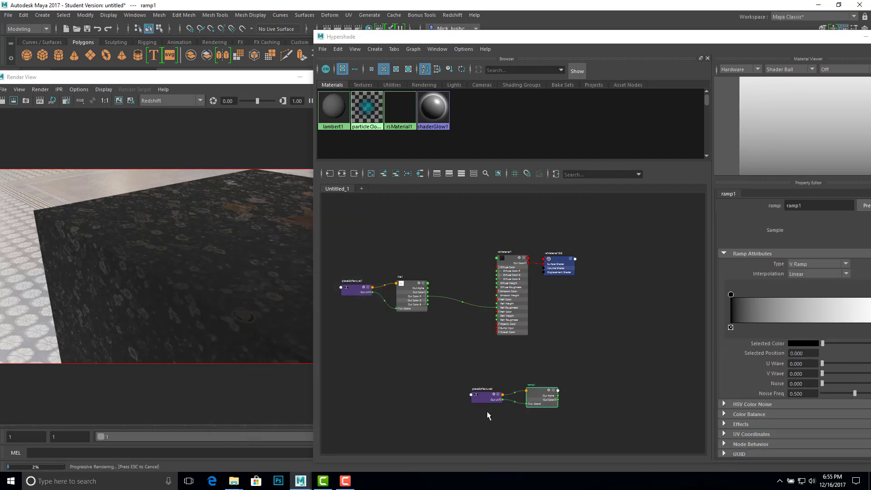
scroll(508, 410, up, 5)
Delete place2dTexture2, expand ramp1's Uv Coord, and place ramp1 beside file1.
click(439, 364)
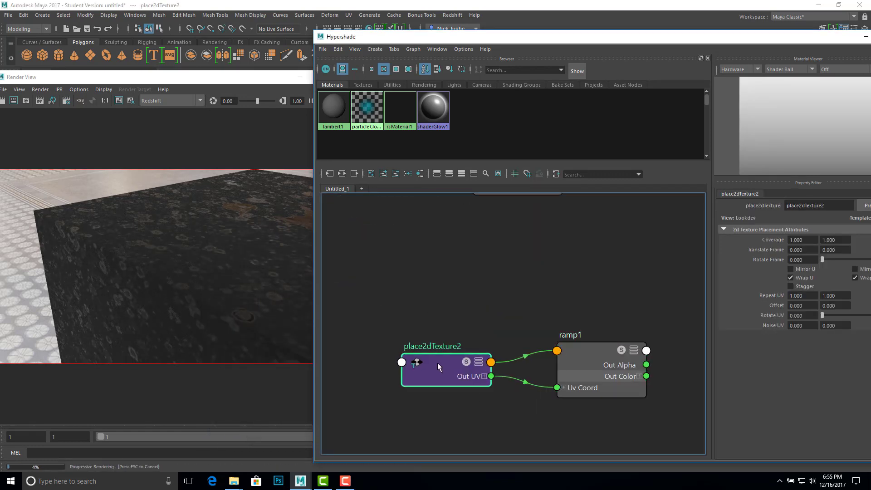
key(Delete)
click(563, 388)
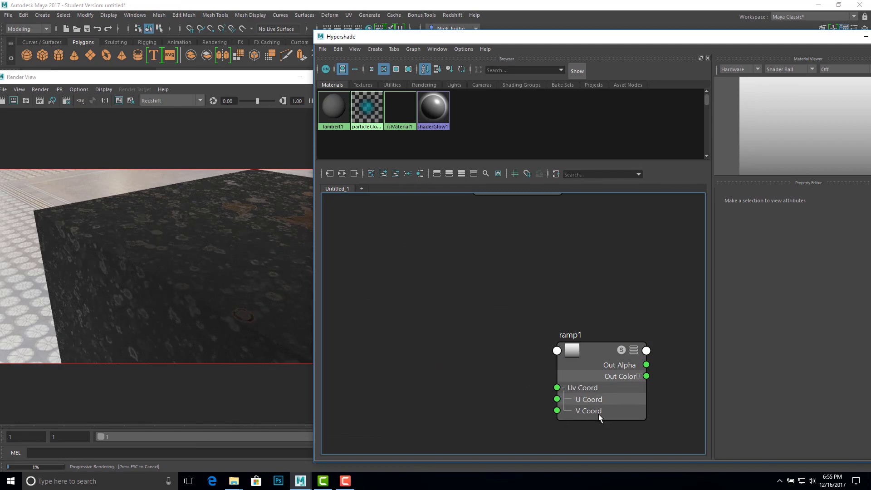
drag(596, 360, 484, 280)
scroll(448, 264, down, 5)
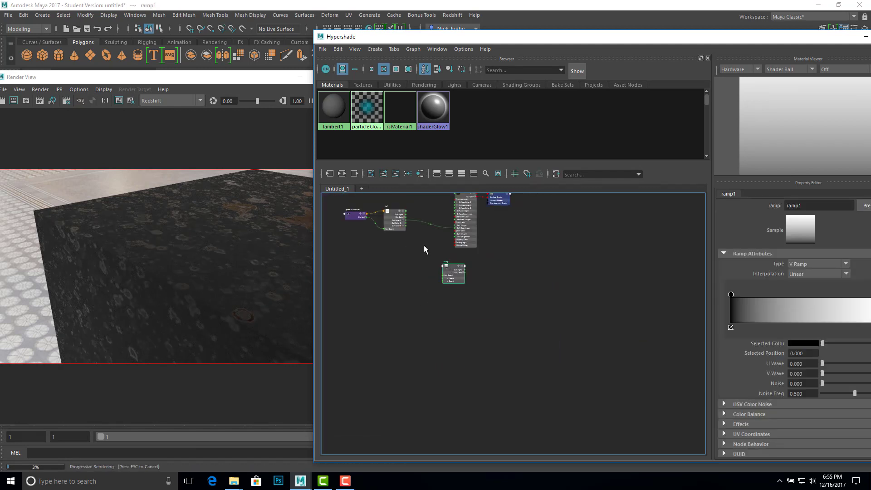
drag(392, 216, 392, 229)
drag(454, 271, 434, 243)
scroll(431, 241, up, 5)
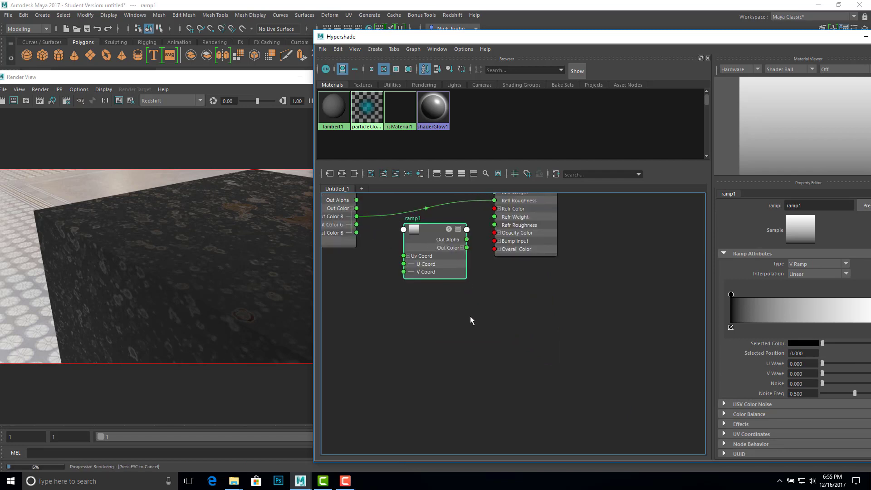
alt+middle_drag(470, 316, 535, 406)
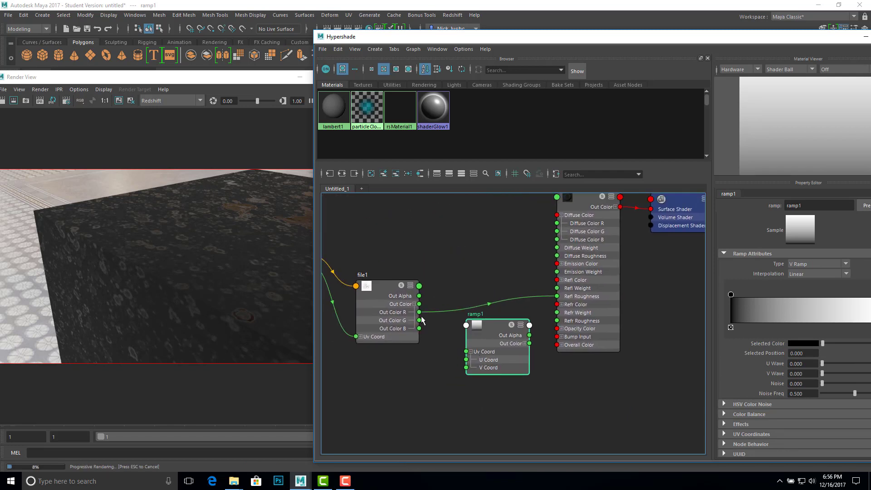
Feed file1's Out Color R into ramp1, and ramp1's Out Color R into Refl Roughness.
drag(419, 312, 466, 367)
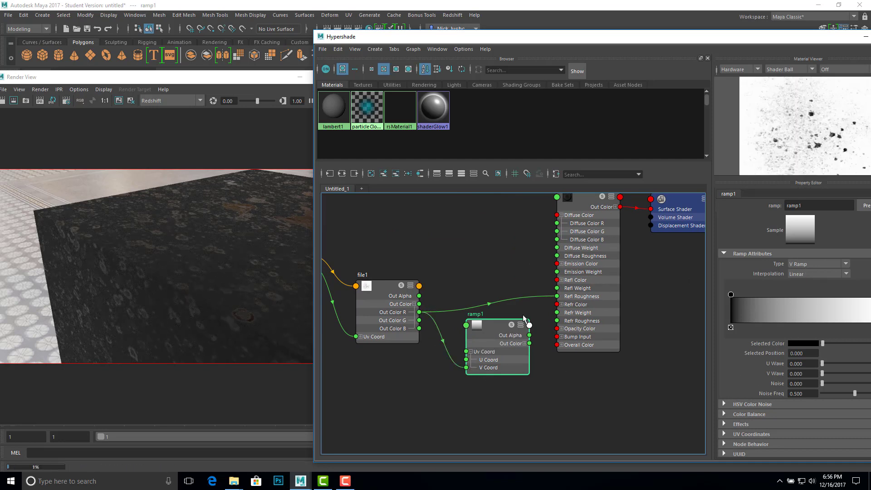
drag(493, 321, 476, 306)
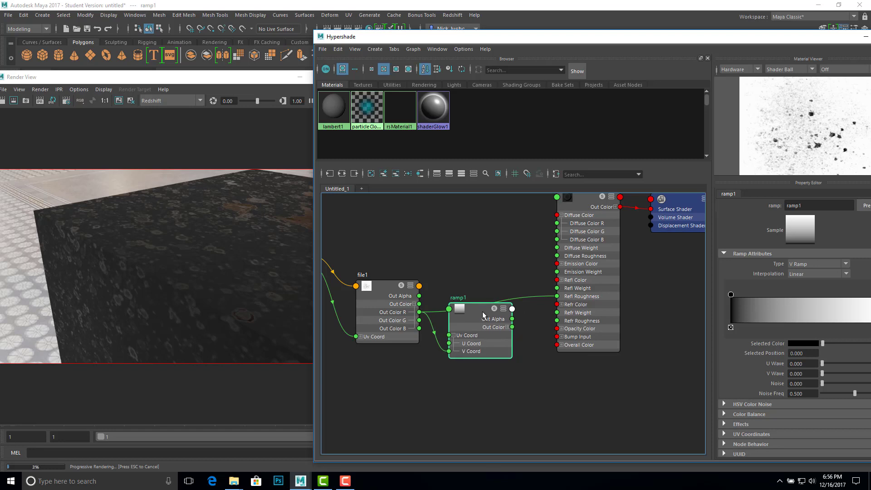
click(508, 327)
drag(514, 336, 560, 296)
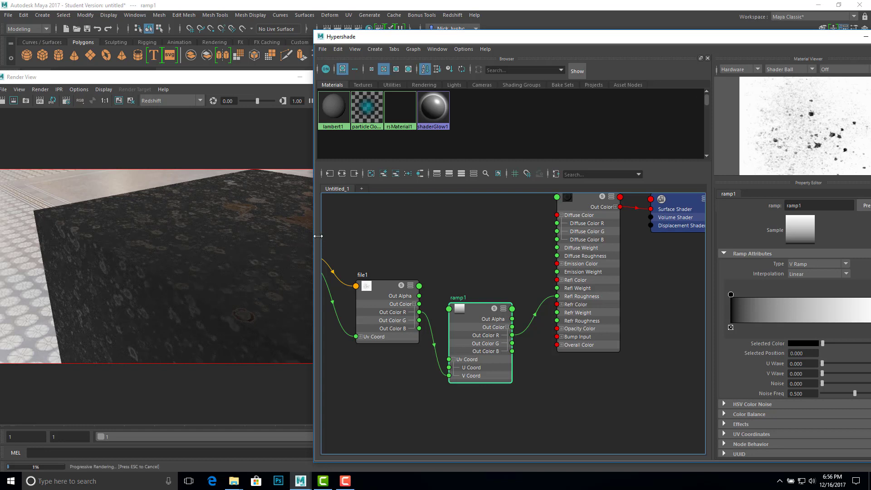
drag(318, 236, 388, 236)
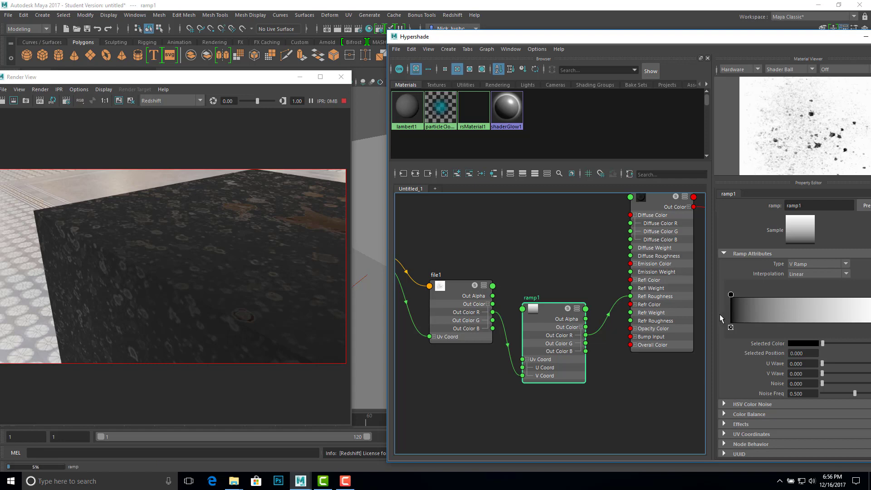
Keep ramp1's black handle at 0 and set the white handle to 0.161.
drag(711, 36, 671, 52)
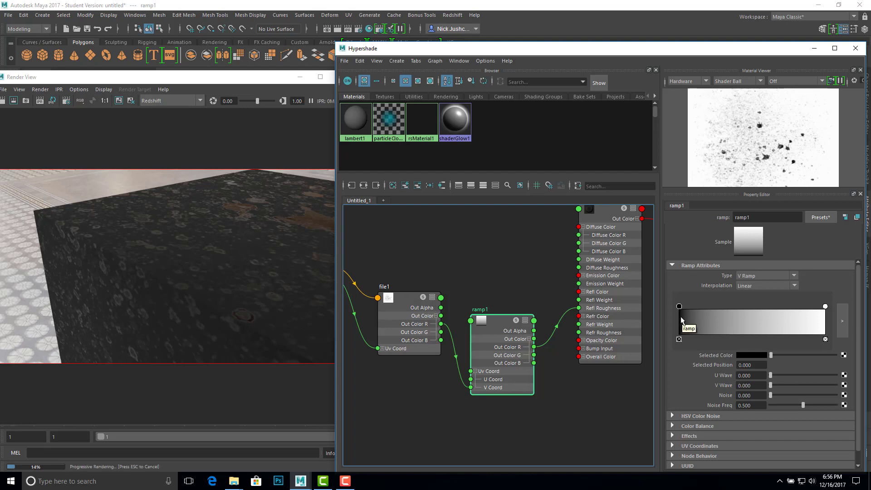
drag(681, 317, 805, 316)
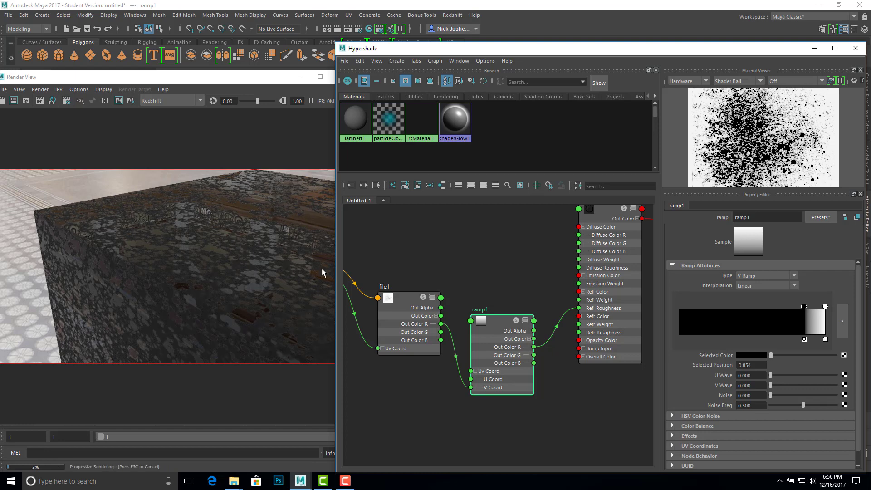
drag(804, 307, 652, 309)
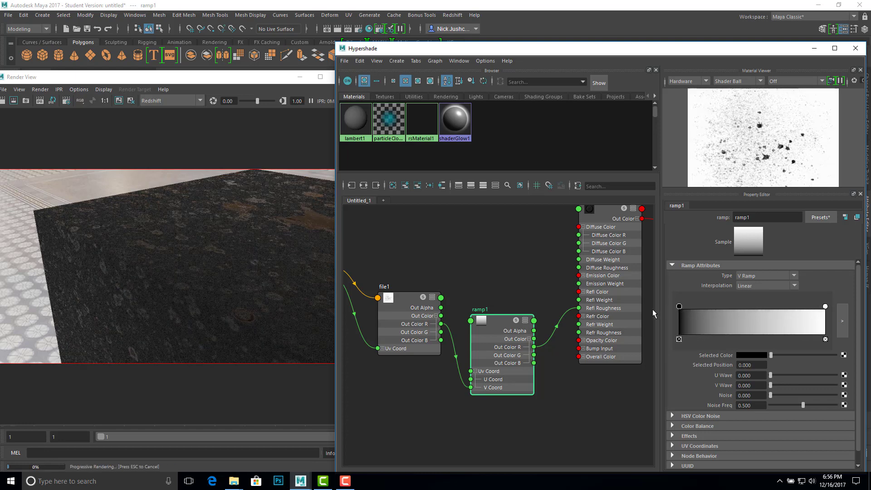
mouse_move(826, 307)
mouse_down()
mouse_move(703, 308)
mouse_move(838, 309)
mouse_up()
Add a middle ramp entry, try it white at 0.334, then delete it.
click(748, 323)
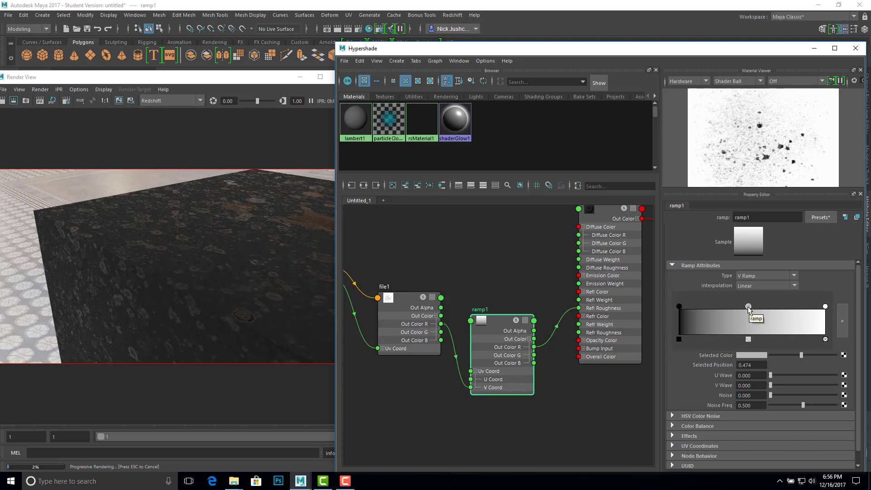
drag(749, 308, 775, 308)
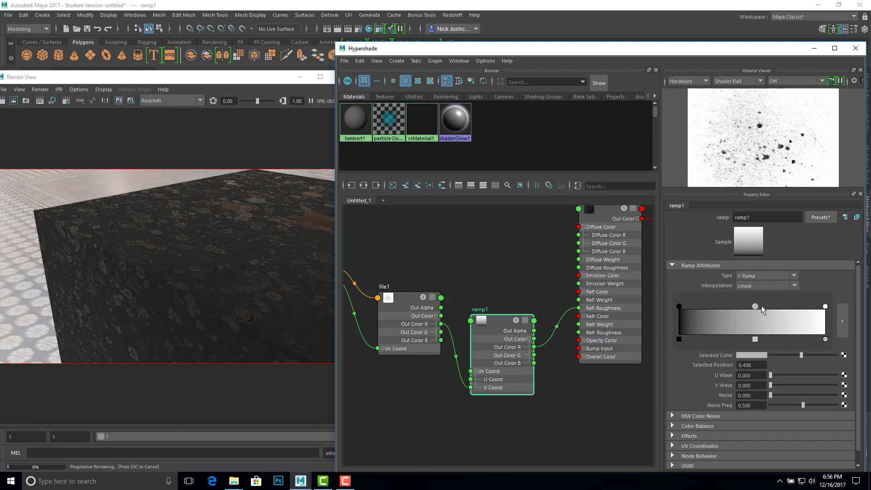
click(755, 355)
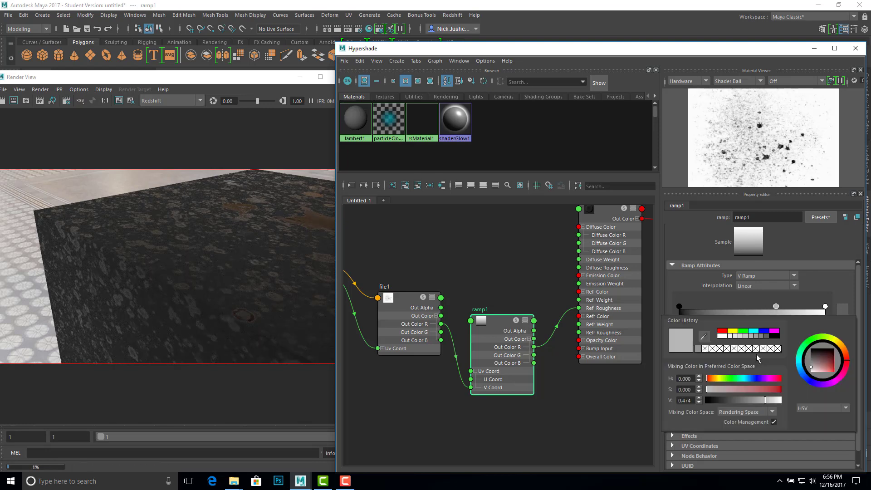
click(721, 336)
drag(774, 309, 728, 310)
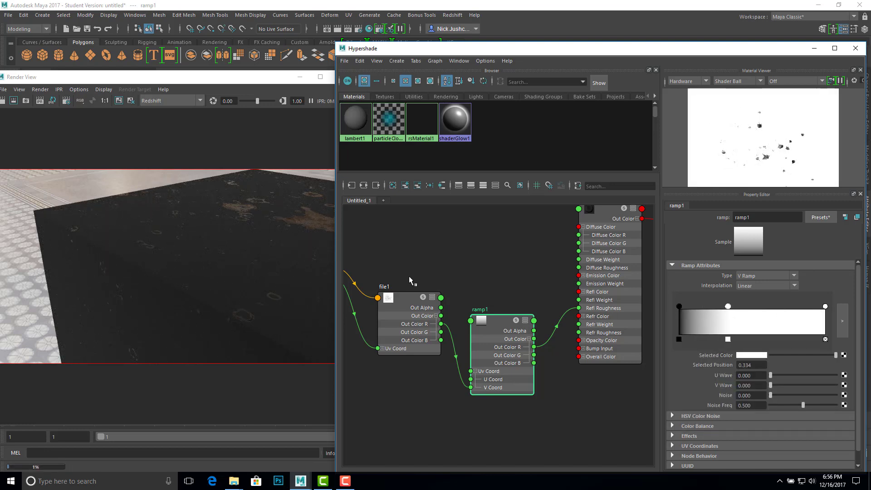
click(728, 339)
Add a black middle entry to ramp1 and slide it to 0.839.
click(738, 322)
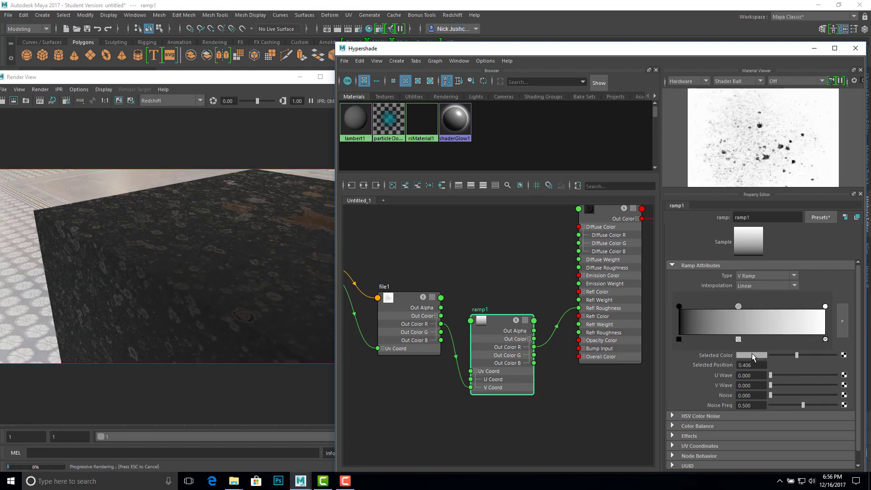
click(752, 354)
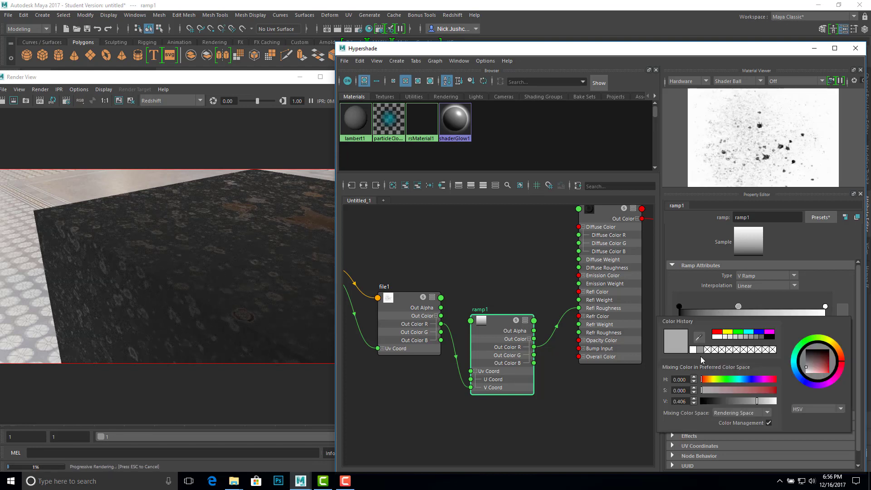
click(770, 336)
drag(738, 308, 802, 312)
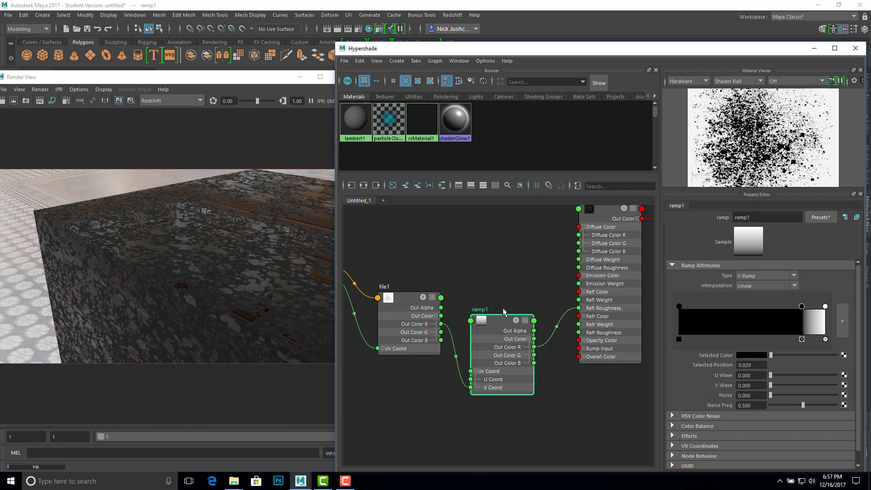